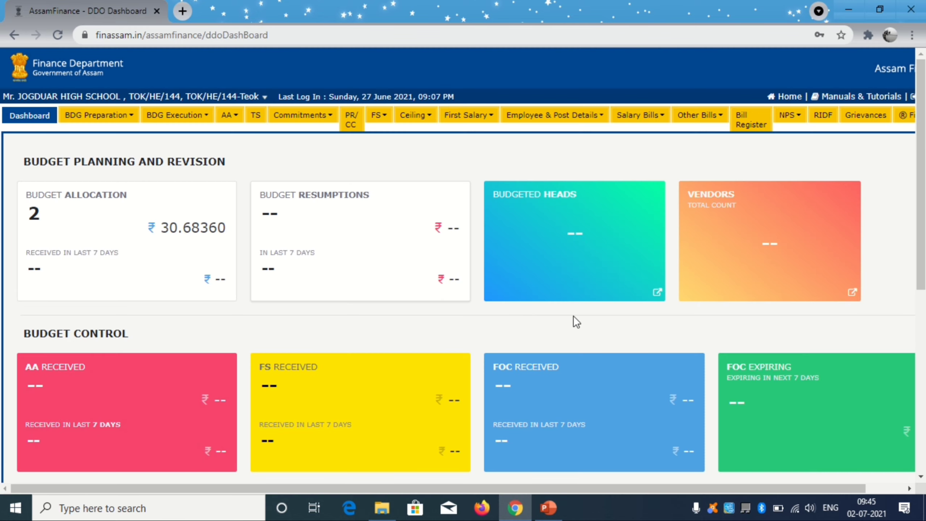
- Open the Salary Bills page from the DDO dashboard
{"action": "left_click_drag", "start_coordinate": [610, 490], "coordinate": [715, 489]}
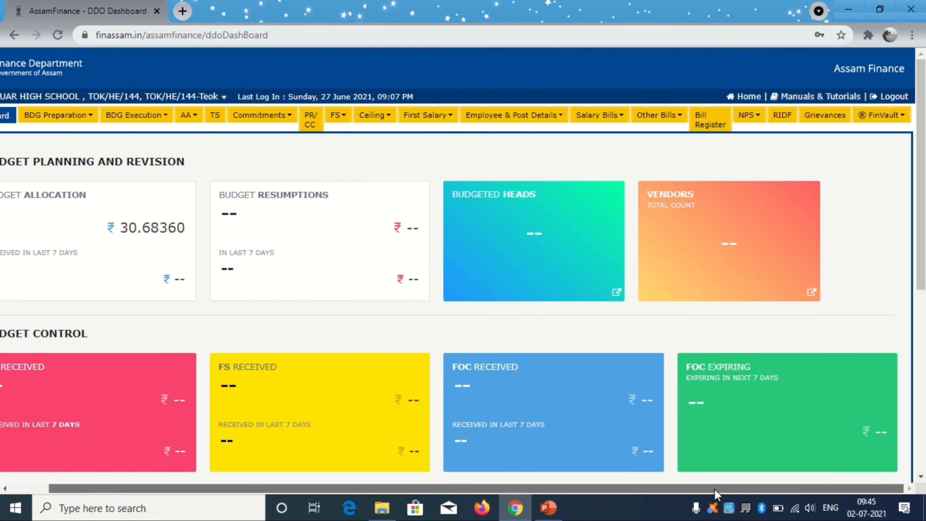
{"action": "scroll", "coordinate": [490, 140], "scroll_direction": "left", "scroll_amount": 2}
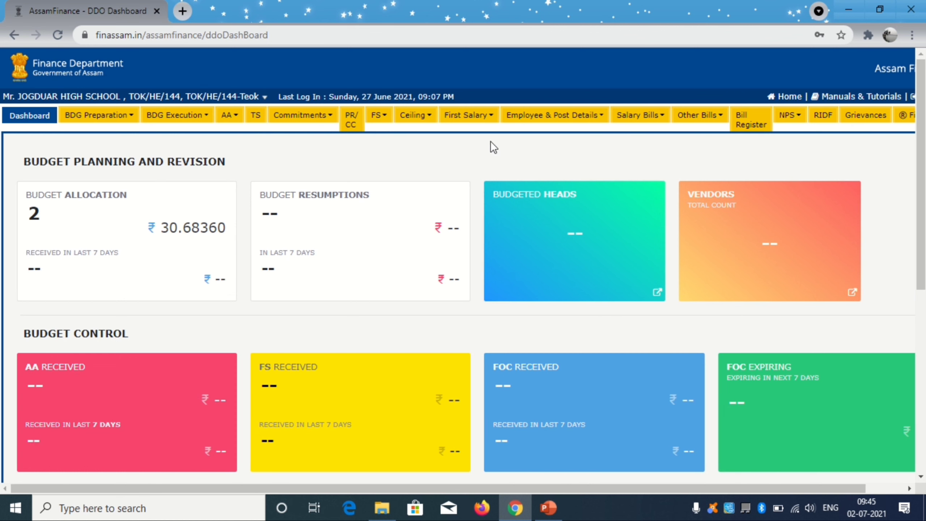
{"action": "left_click", "coordinate": [645, 115]}
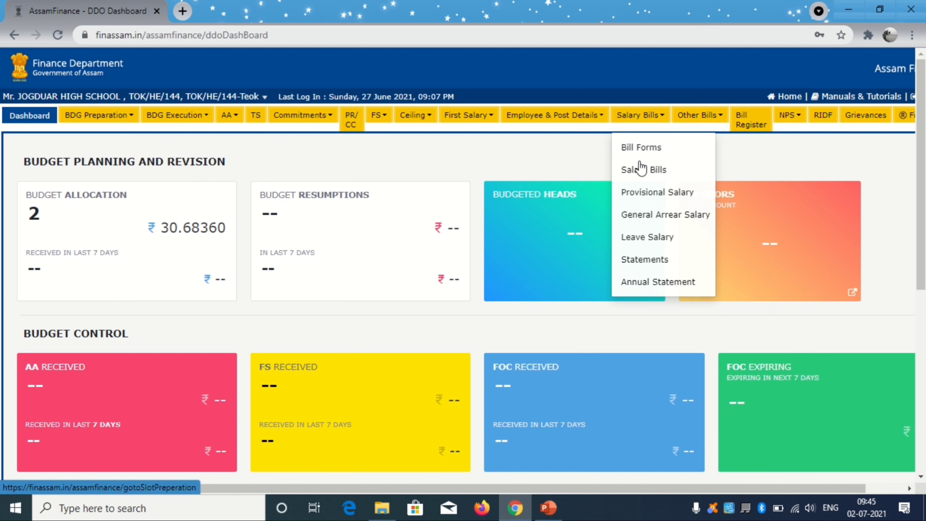
{"action": "left_click", "coordinate": [659, 178]}
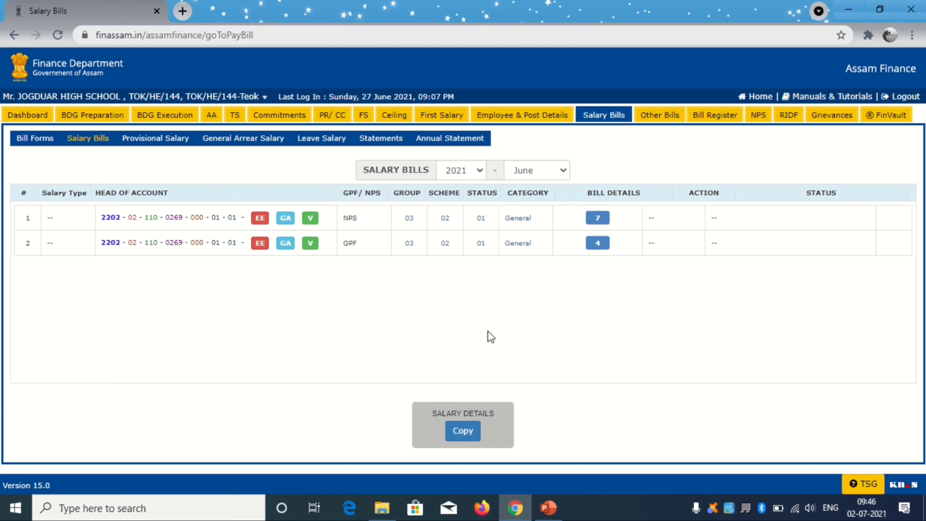
- Copy the last month's salary details into the June 2021 salary bills and confirm the copy
{"action": "key", "text": "Tab"}
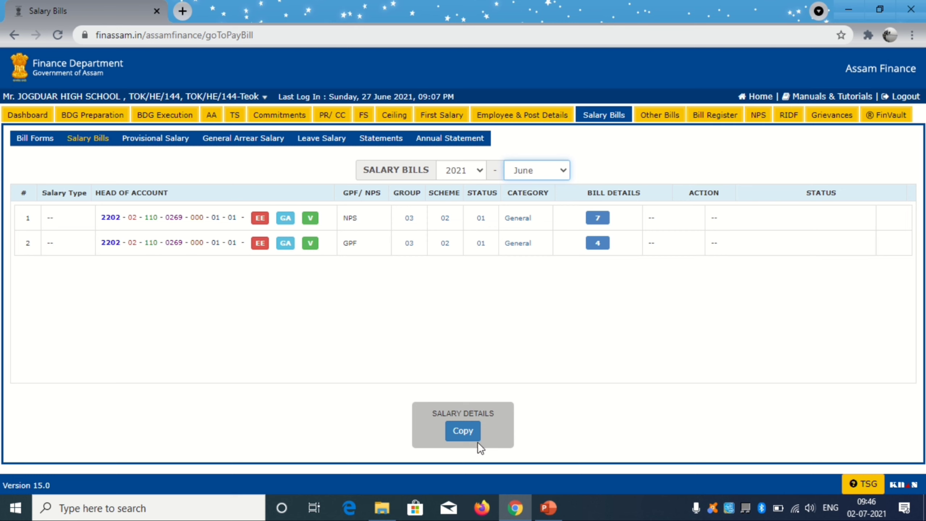
{"action": "left_click", "coordinate": [465, 433]}
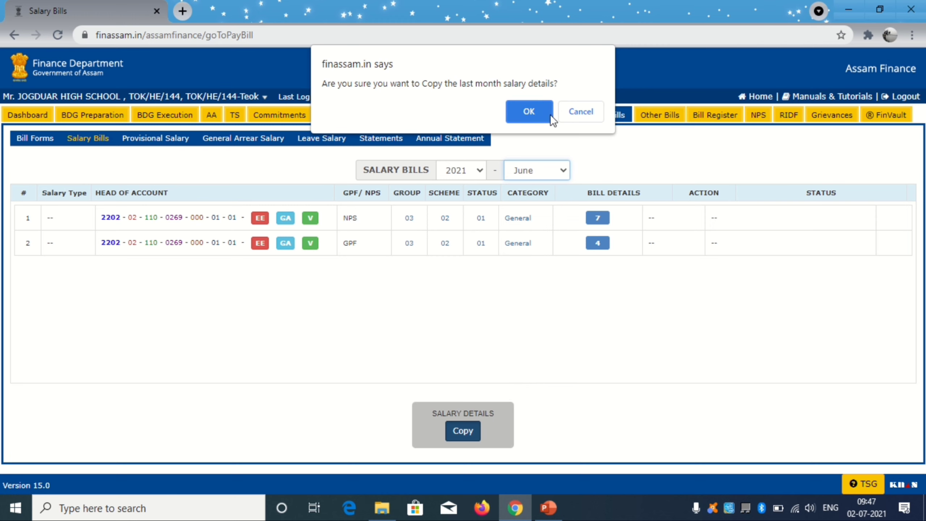
{"action": "left_click", "coordinate": [535, 112]}
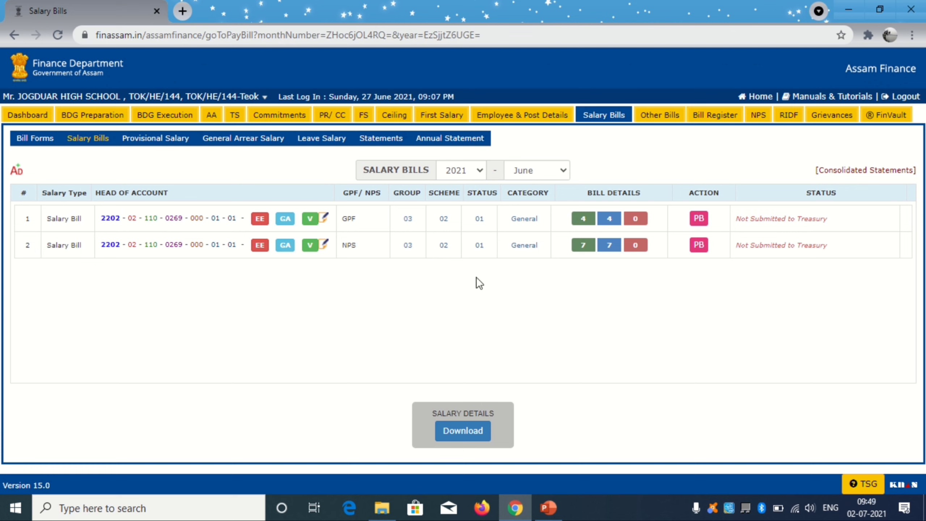
{"action": "left_click", "coordinate": [561, 174]}
{"action": "left_click", "coordinate": [561, 174]}
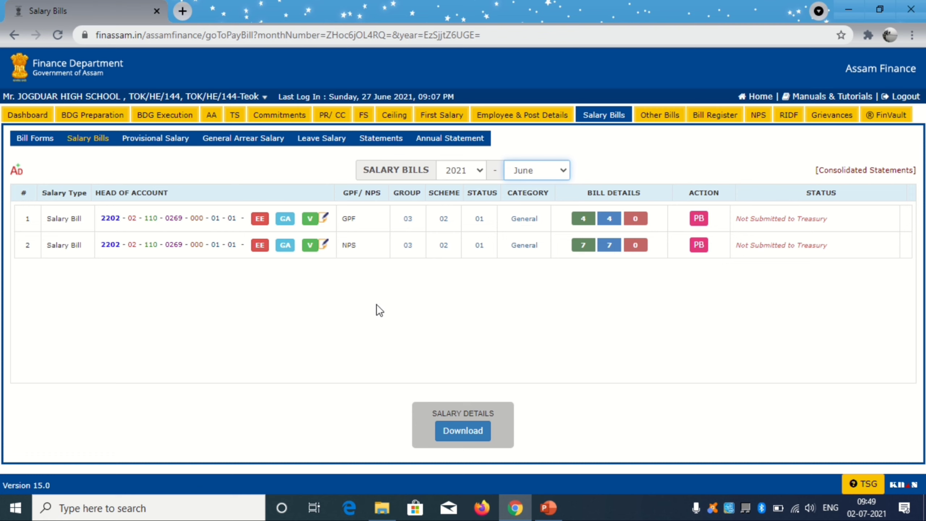
- Review the deductions and recoveries of the June 2021 GPF salary bill, including the CM's Relief Fund contribution, and return to the bill list
{"action": "left_click", "coordinate": [324, 219]}
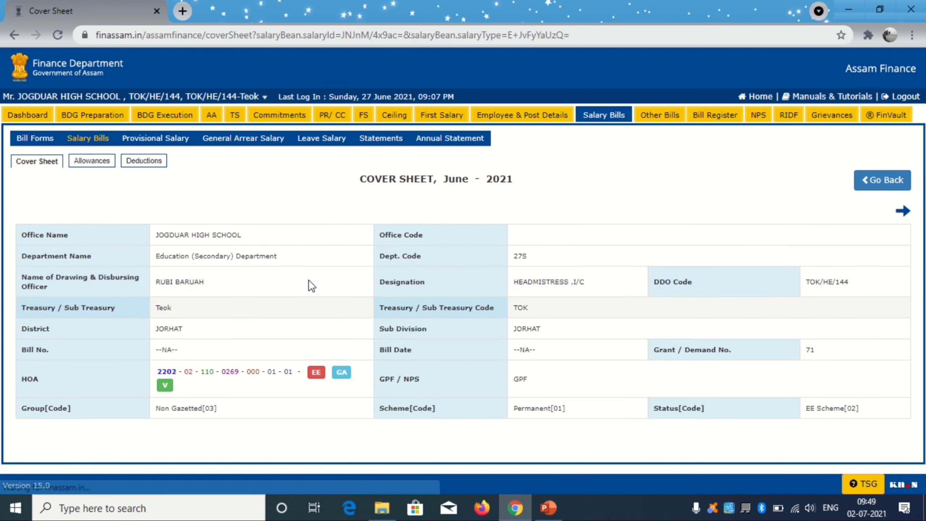
{"action": "left_click", "coordinate": [151, 160]}
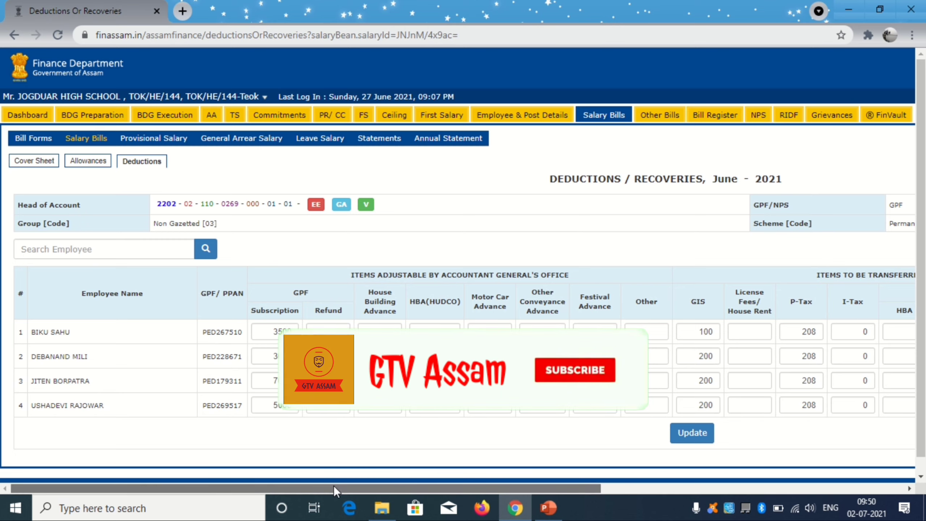
{"action": "left_click_drag", "start_coordinate": [333, 486], "coordinate": [738, 479]}
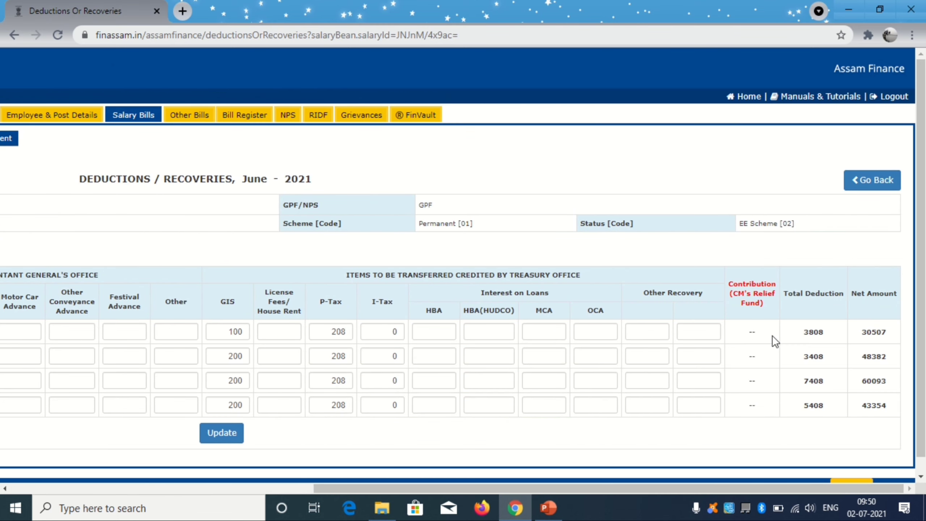
{"action": "left_click_drag", "start_coordinate": [547, 490], "coordinate": [272, 489]}
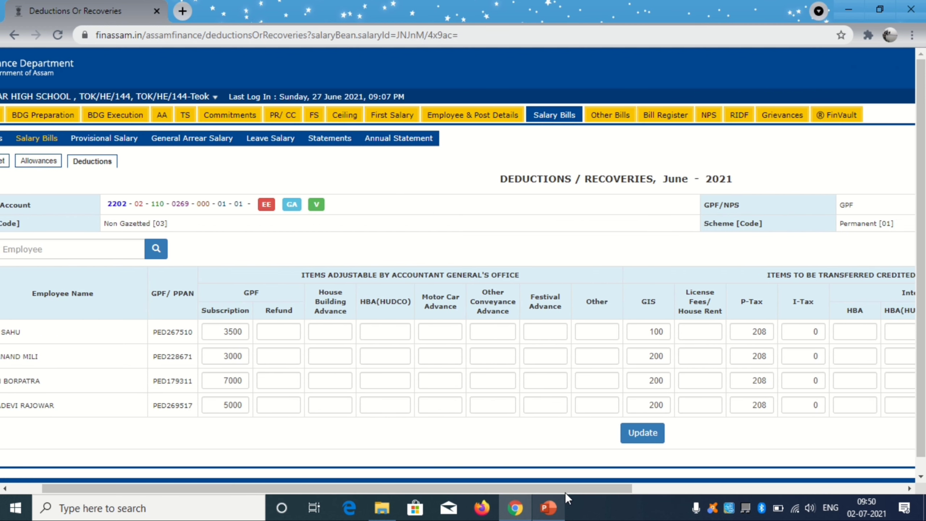
{"action": "left_click_drag", "start_coordinate": [565, 492], "coordinate": [864, 489]}
{"action": "left_click", "coordinate": [864, 489]}
{"action": "left_click", "coordinate": [868, 180]}
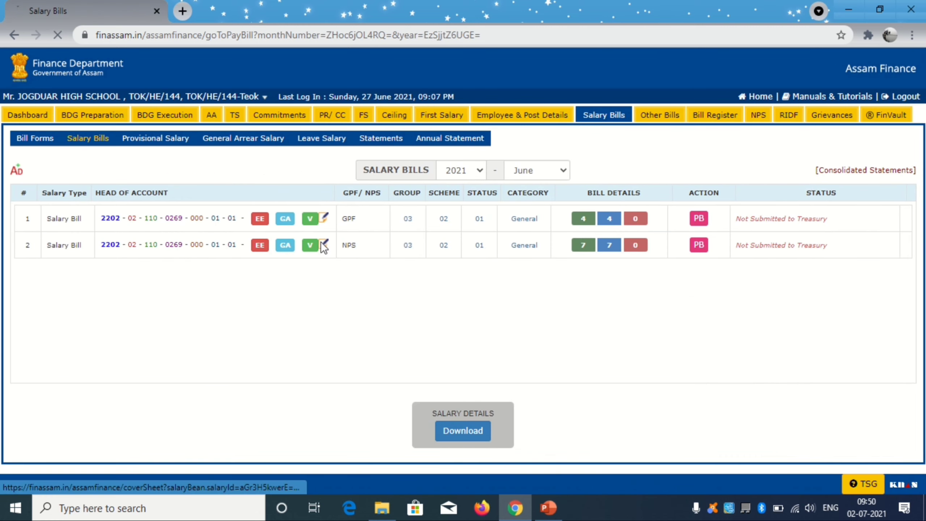
- Review the deductions and recoveries of the June 2021 NPS salary bill, including the CM's Relief Fund contribution, and return to the bill list
{"action": "left_click", "coordinate": [324, 244]}
{"action": "left_click", "coordinate": [148, 165]}
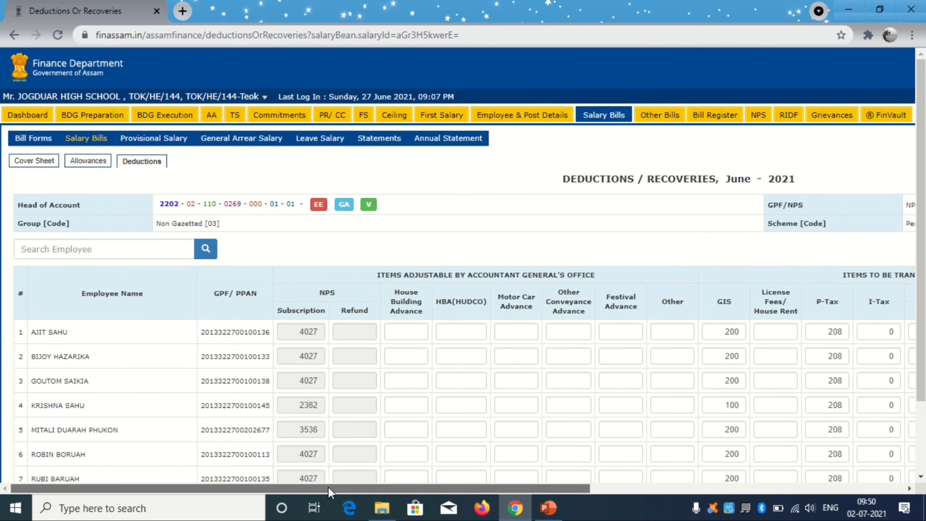
{"action": "left_click_drag", "start_coordinate": [328, 486], "coordinate": [649, 454]}
{"action": "scroll", "coordinate": [649, 454], "scroll_direction": "right", "scroll_amount": 1}
{"action": "scroll", "coordinate": [736, 330], "scroll_direction": "down", "scroll_amount": 2}
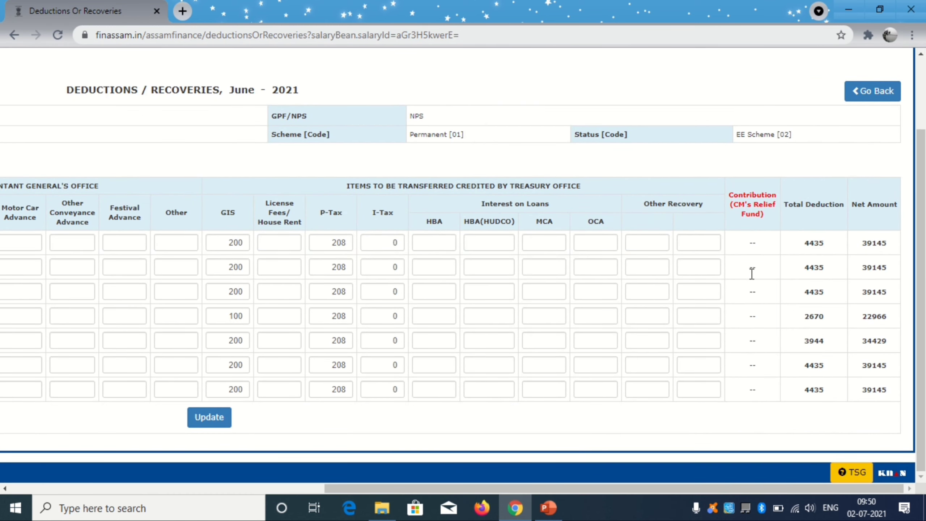
{"action": "left_click_drag", "start_coordinate": [524, 488], "coordinate": [697, 490]}
{"action": "left_click", "coordinate": [865, 95]}
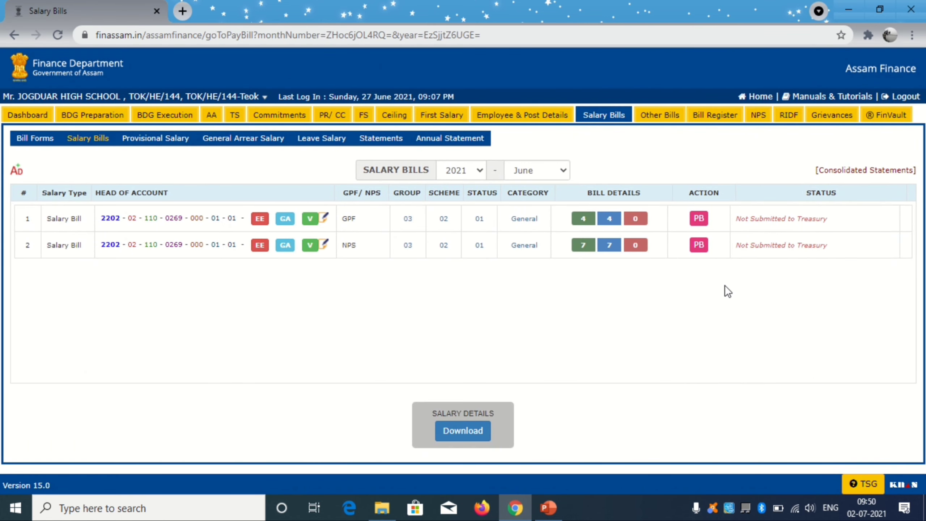
- View the bill generation form of the June 2021 GPF bill and close it without generating the bill
{"action": "left_click", "coordinate": [700, 219]}
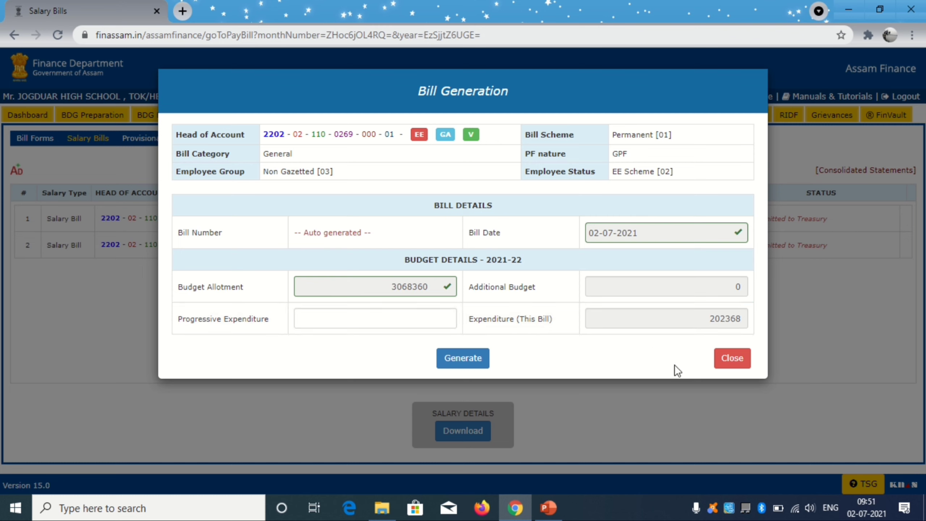
{"action": "left_click", "coordinate": [733, 358]}
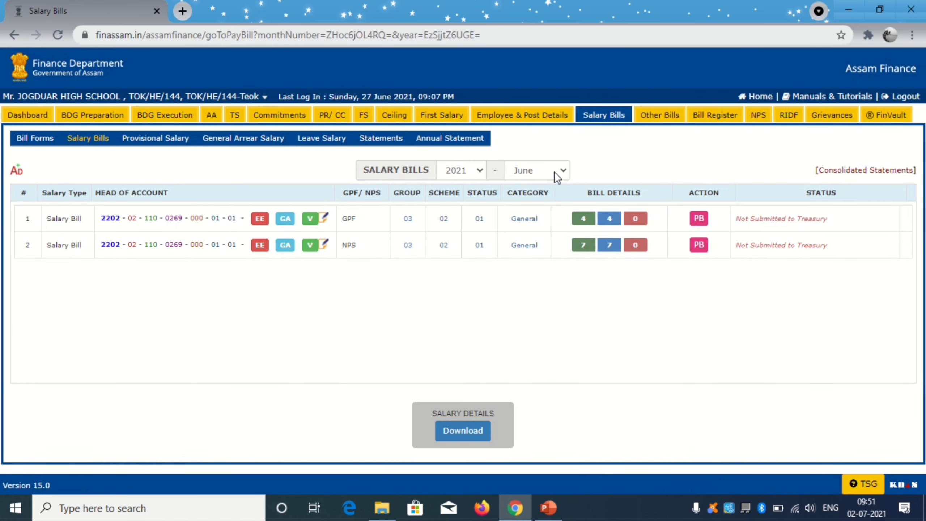
- Switch the salary bills to May 2021 and download the pay bill PDFs of the NPS and GPF bills
{"action": "left_click", "coordinate": [555, 171]}
{"action": "left_click", "coordinate": [534, 232]}
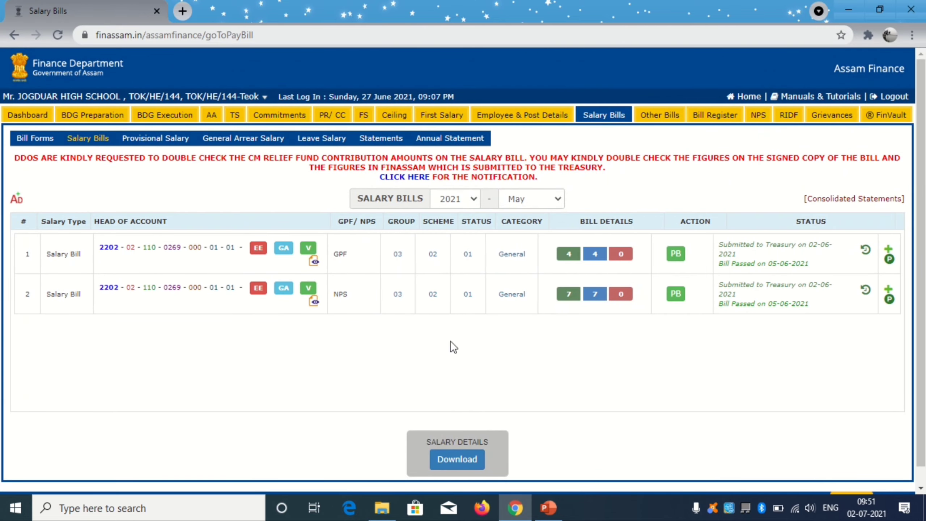
{"action": "left_click", "coordinate": [675, 294]}
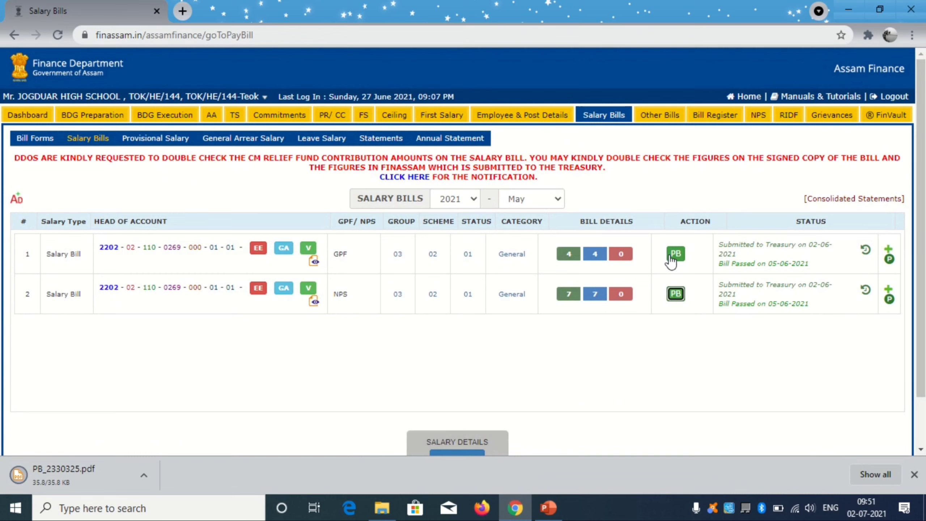
{"action": "left_click", "coordinate": [676, 254]}
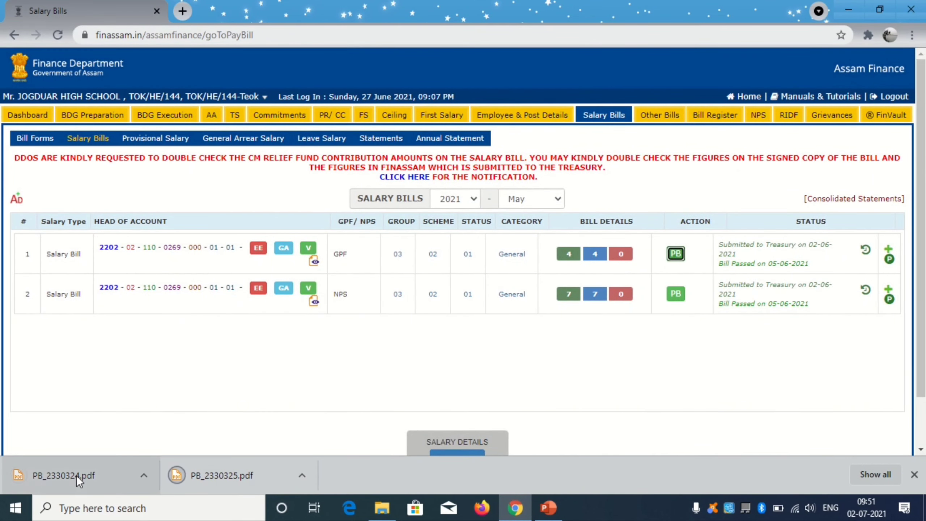
- Open the GPF pay bill PB_2330324.pdf and check the bill number above the Post Details table
{"action": "left_click", "coordinate": [77, 475]}
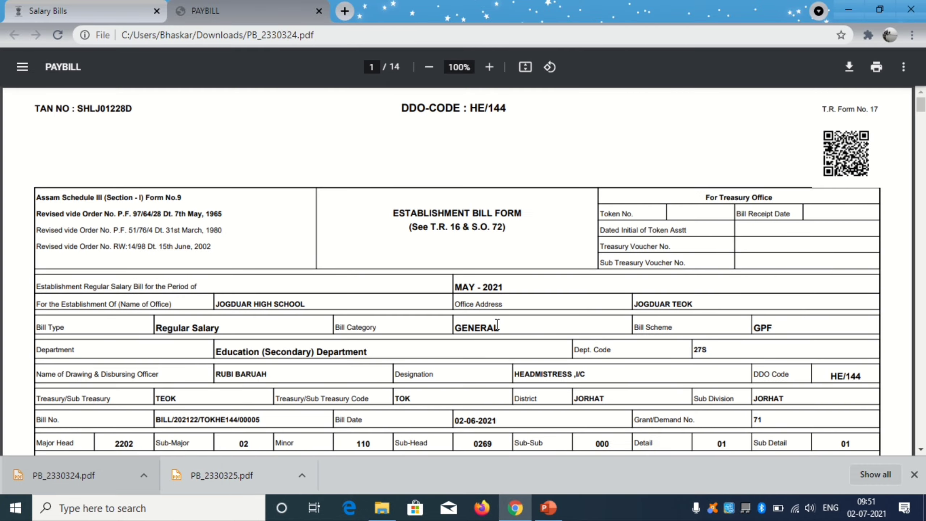
{"action": "scroll", "coordinate": [786, 326], "scroll_direction": "down", "scroll_amount": 10}
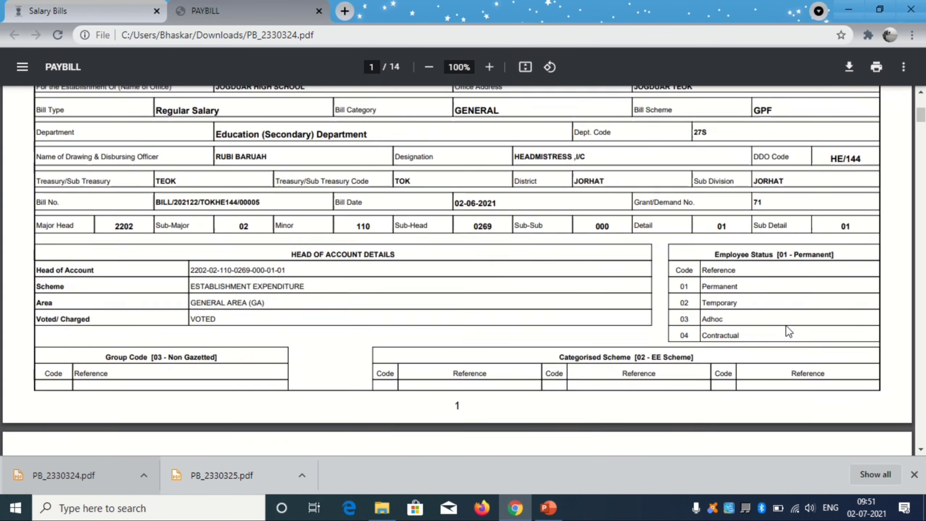
{"action": "scroll", "coordinate": [778, 341], "scroll_direction": "down", "scroll_amount": 10}
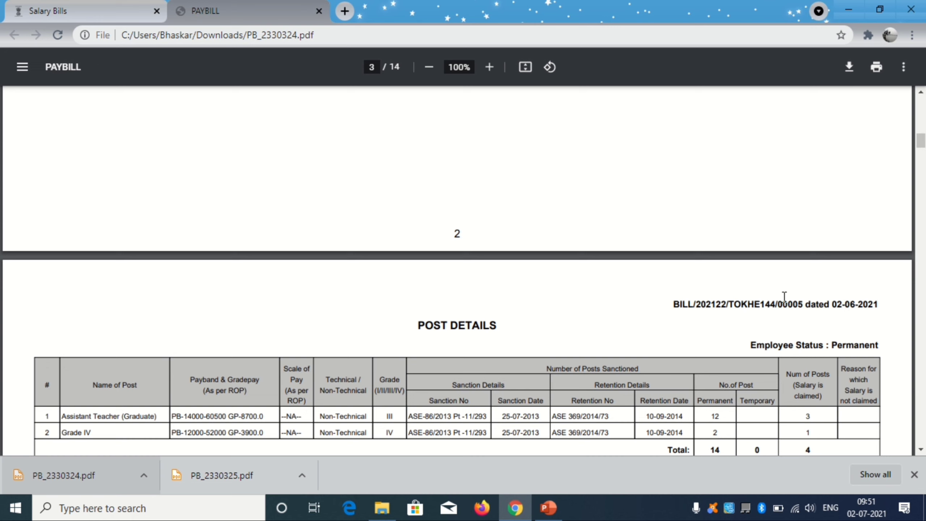
{"action": "mouse_move", "coordinate": [799, 308]}
{"action": "left_mouse_down"}
{"action": "mouse_move", "coordinate": [788, 307]}
{"action": "mouse_move", "coordinate": [802, 306]}
{"action": "left_mouse_up"}
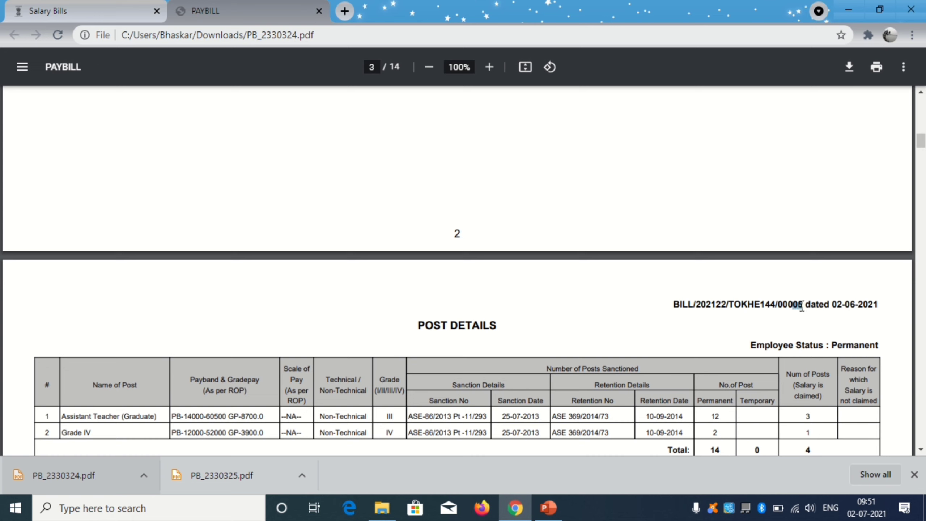
- Check the bill number above Post Details in the NPS pay bill PB_2330325.pdf, then close the GPF pay bill
{"action": "left_click", "coordinate": [244, 476]}
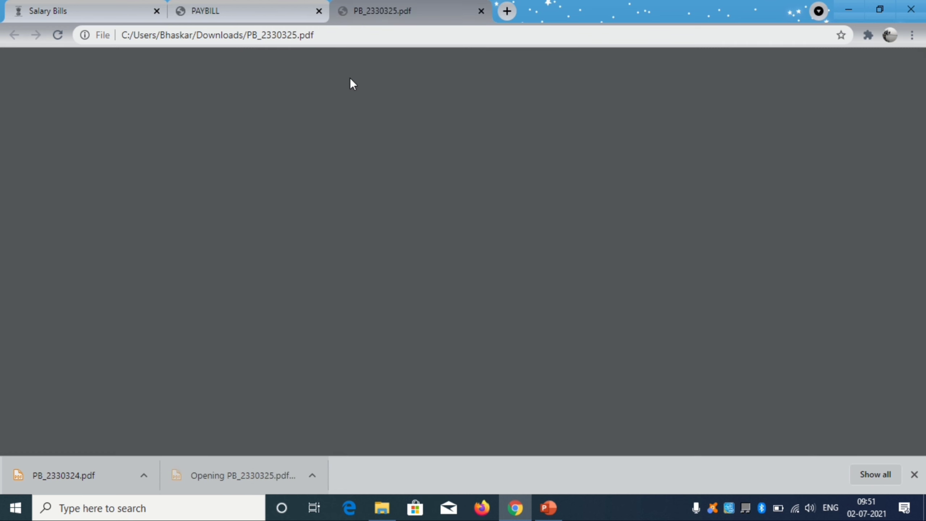
{"action": "scroll", "coordinate": [660, 278], "scroll_direction": "down", "scroll_amount": 3}
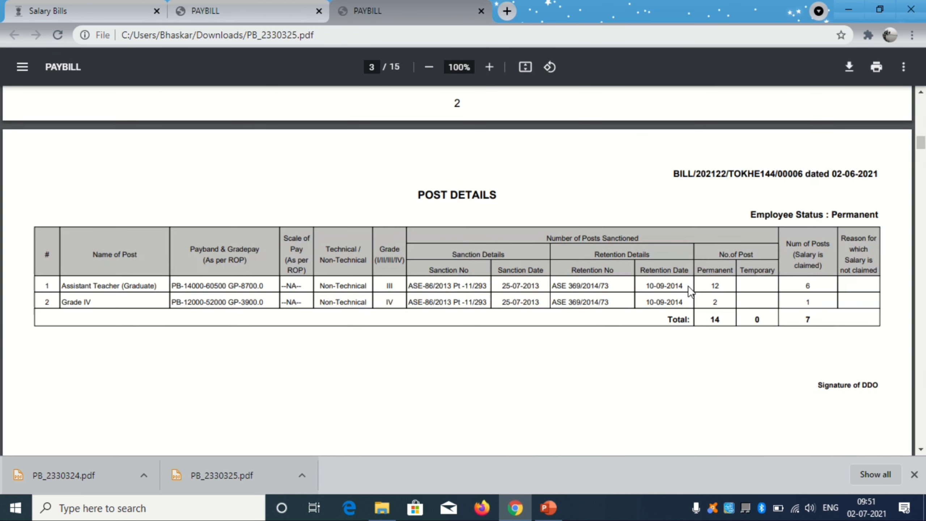
{"action": "left_click_drag", "start_coordinate": [803, 101], "coordinate": [779, 101]}
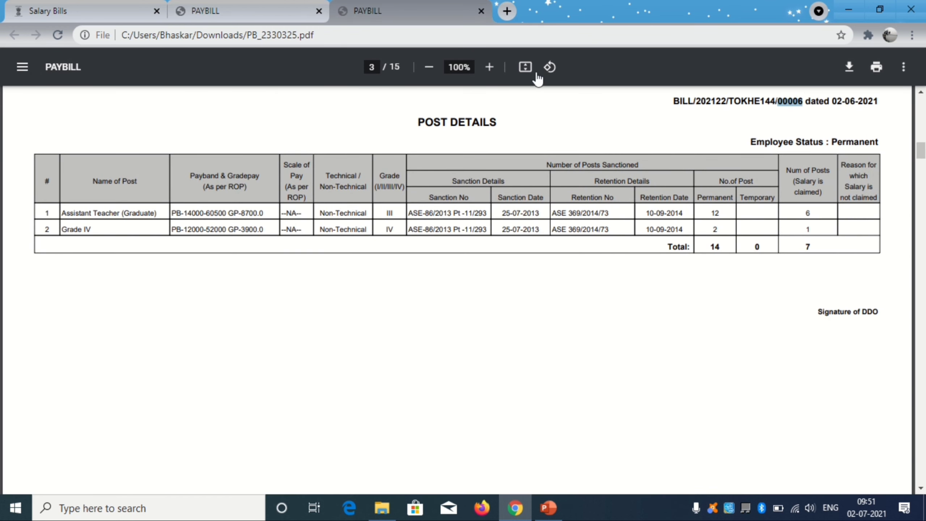
{"action": "left_click", "coordinate": [277, 12]}
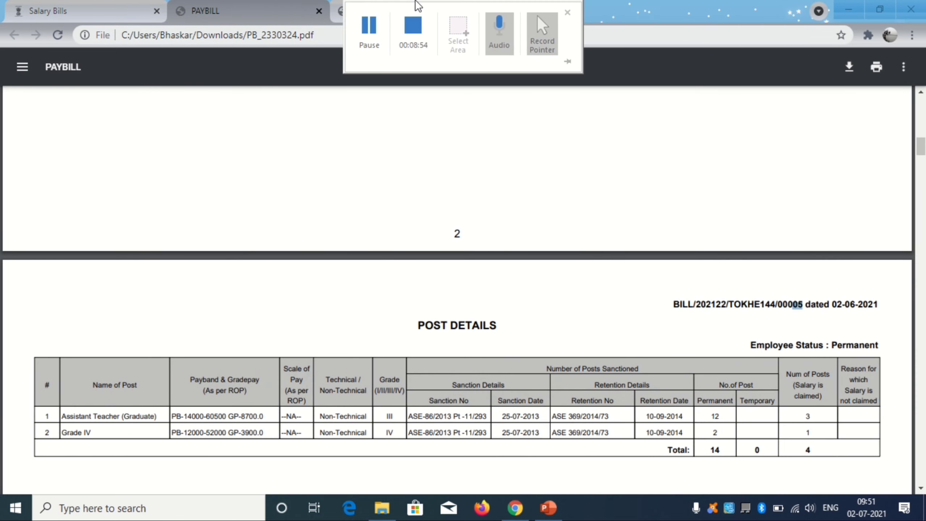
{"action": "key", "text": "ctrl+w"}
- Examine Budget & Expenditure Details on page 7 of the NPS pay bill, highlighting the progressive expenditure up to the last bill and this bill's expenditure
{"action": "scroll", "coordinate": [670, 281], "scroll_direction": "down", "scroll_amount": 20}
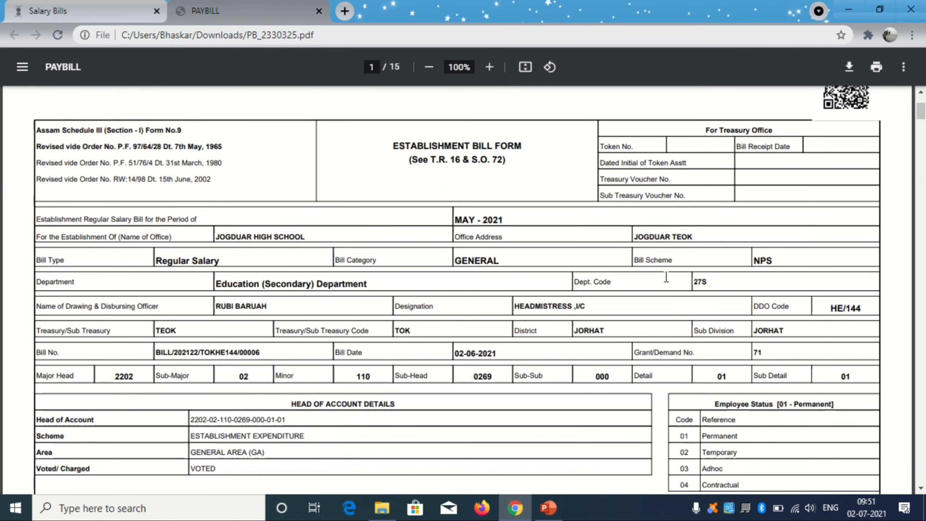
{"action": "scroll", "coordinate": [670, 288], "scroll_direction": "down", "scroll_amount": 20}
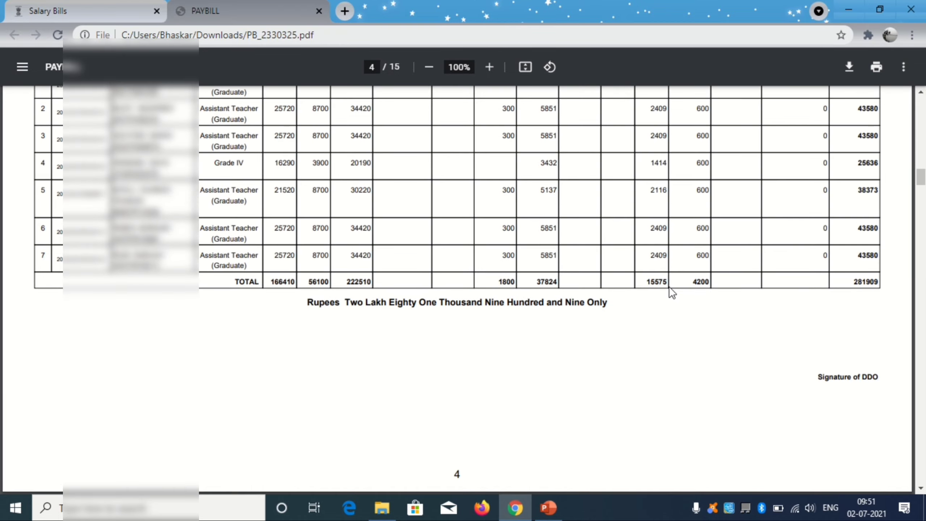
{"action": "scroll", "coordinate": [608, 347], "scroll_direction": "down", "scroll_amount": 20}
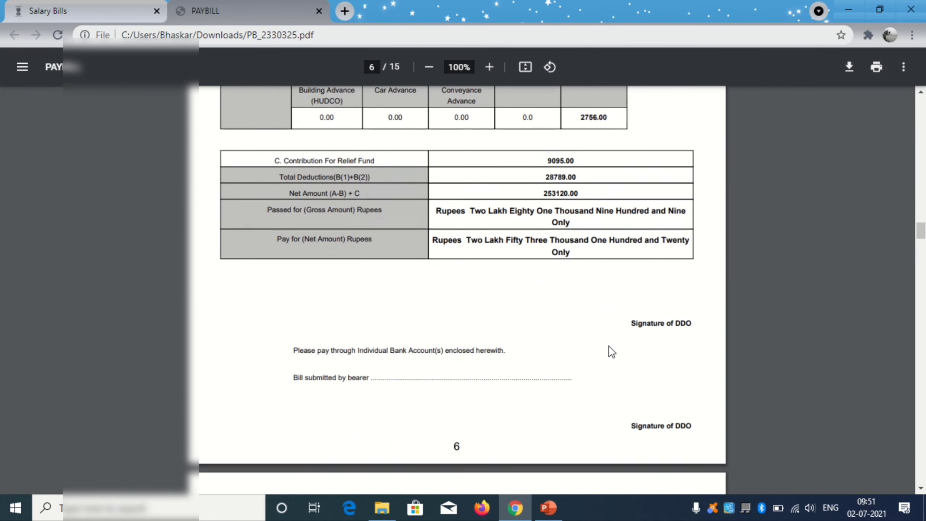
{"action": "scroll", "coordinate": [554, 323], "scroll_direction": "up", "scroll_amount": 7}
{"action": "scroll", "coordinate": [554, 322], "scroll_direction": "down", "scroll_amount": 14}
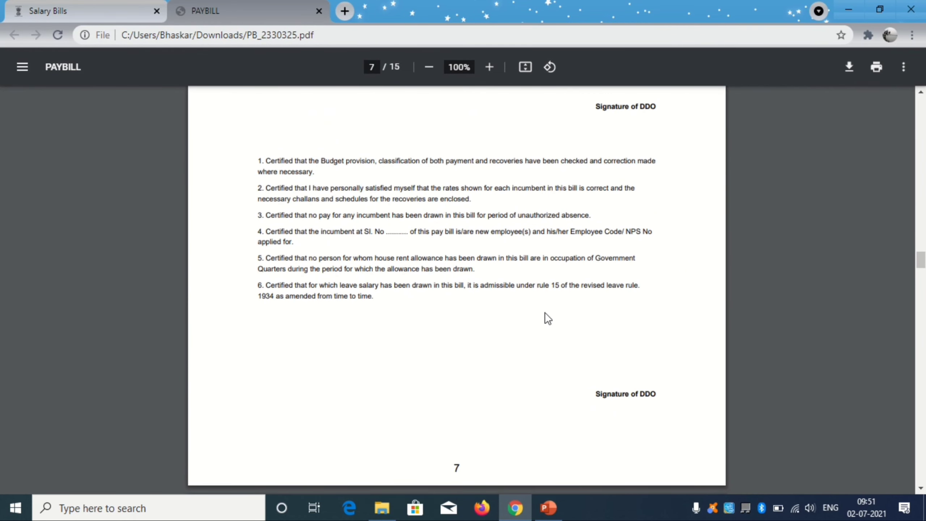
{"action": "scroll", "coordinate": [547, 311], "scroll_direction": "up", "scroll_amount": 5}
{"action": "scroll", "coordinate": [564, 245], "scroll_direction": "up", "scroll_amount": 2}
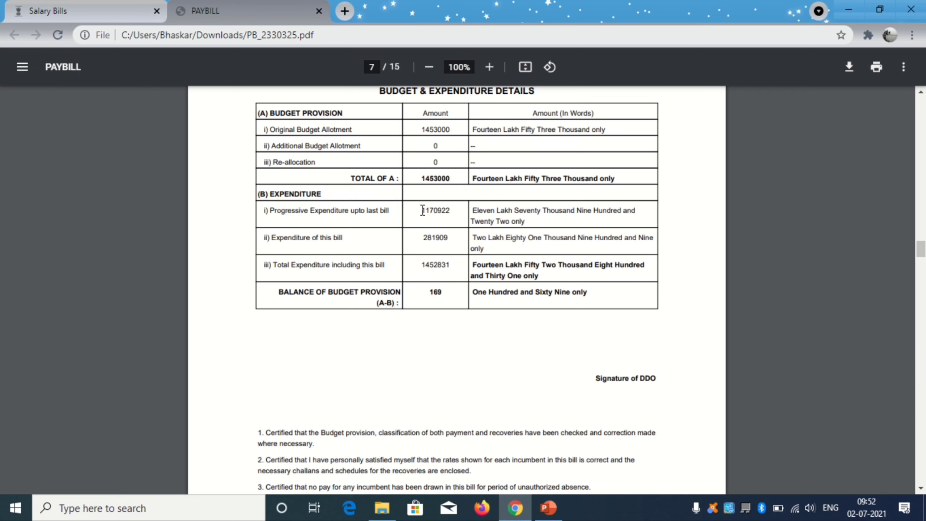
{"action": "left_click_drag", "start_coordinate": [423, 210], "coordinate": [459, 209]}
{"action": "left_click", "coordinate": [423, 268]}
{"action": "left_click_drag", "start_coordinate": [426, 238], "coordinate": [455, 238]}
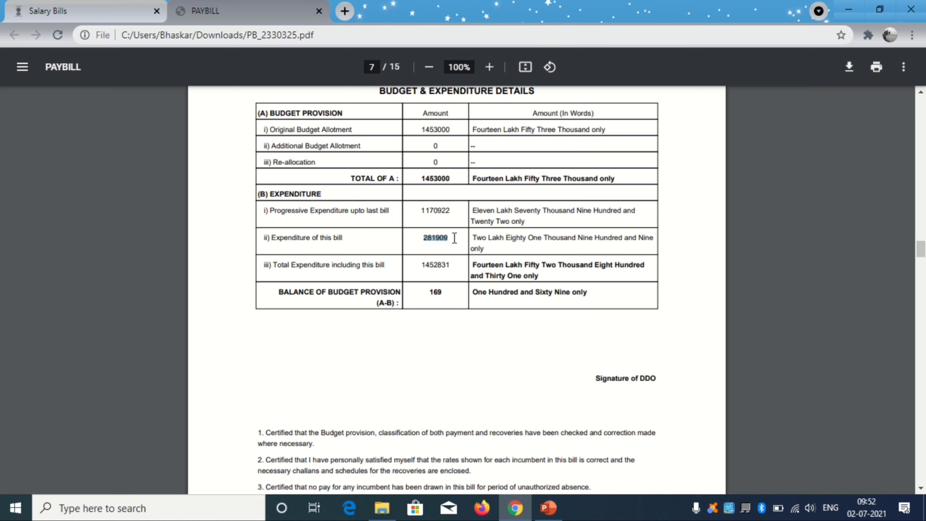
- Copy the total expenditure including this bill from Budget & Expenditure Details in the May NPS pay bill
{"action": "left_click", "coordinate": [449, 262]}
{"action": "left_click_drag", "start_coordinate": [424, 264], "coordinate": [450, 263]}
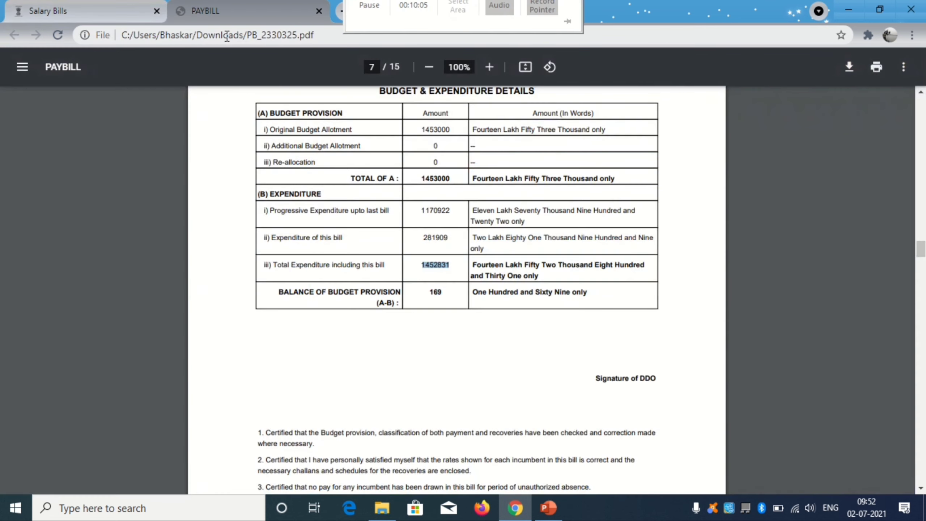
{"action": "right_click", "coordinate": [439, 265]}
{"action": "left_click", "coordinate": [464, 272]}
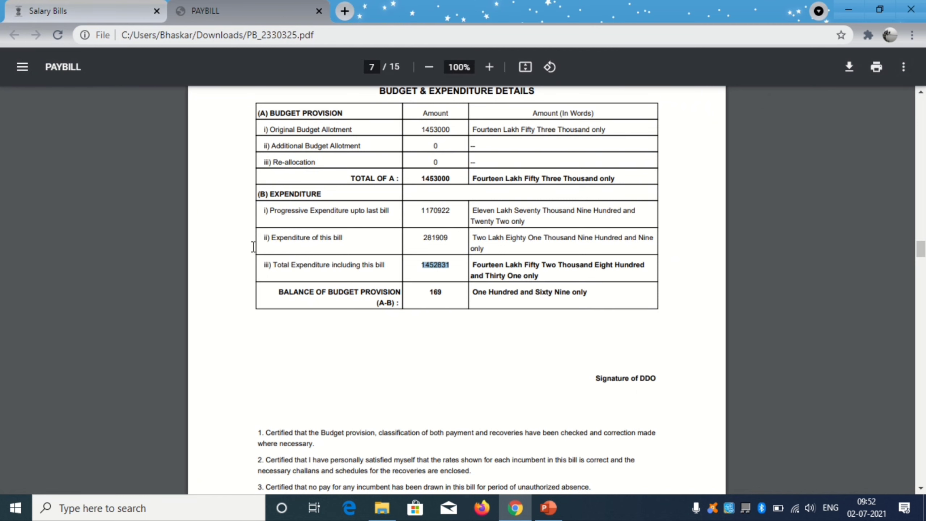
- Switch the salary bills to June 2021 and generate the GPF pay bill with a progressive expenditure of 1452831
{"action": "left_click", "coordinate": [42, 9]}
{"action": "left_click", "coordinate": [535, 199]}
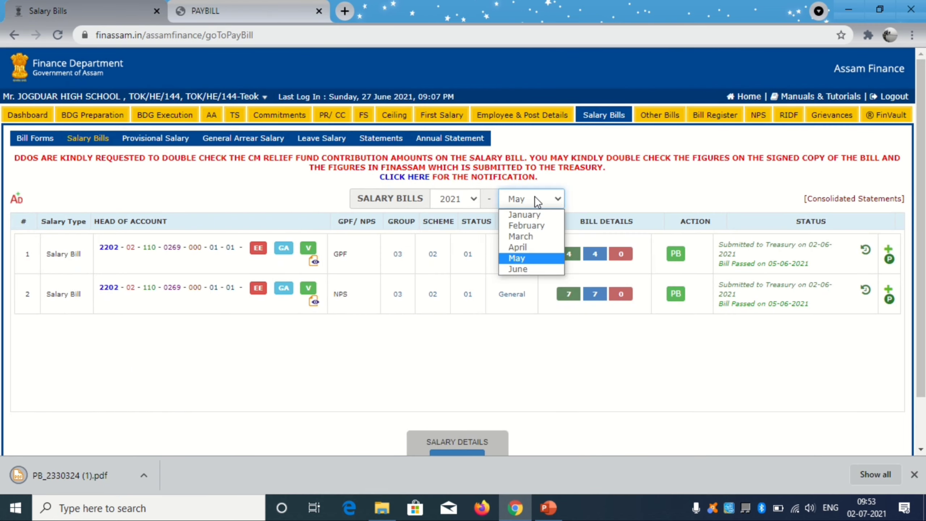
{"action": "left_click", "coordinate": [525, 269]}
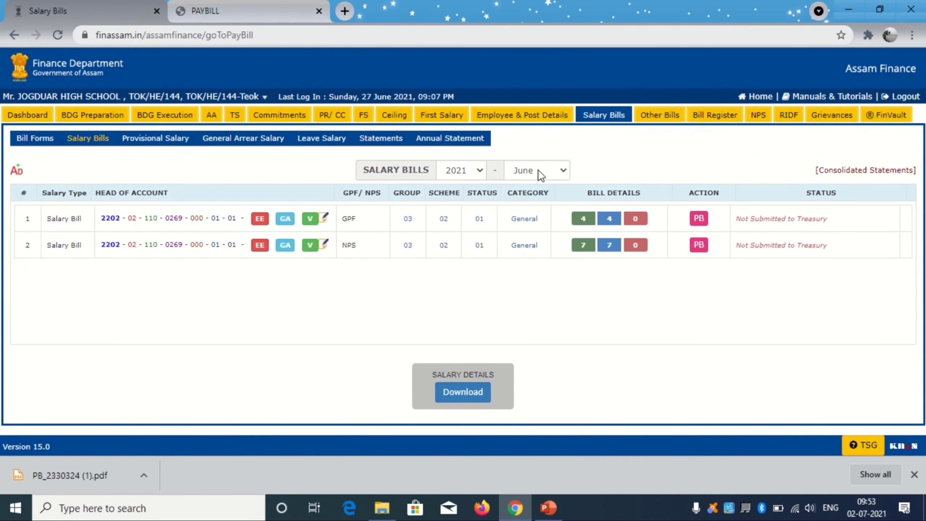
{"action": "left_click", "coordinate": [704, 219]}
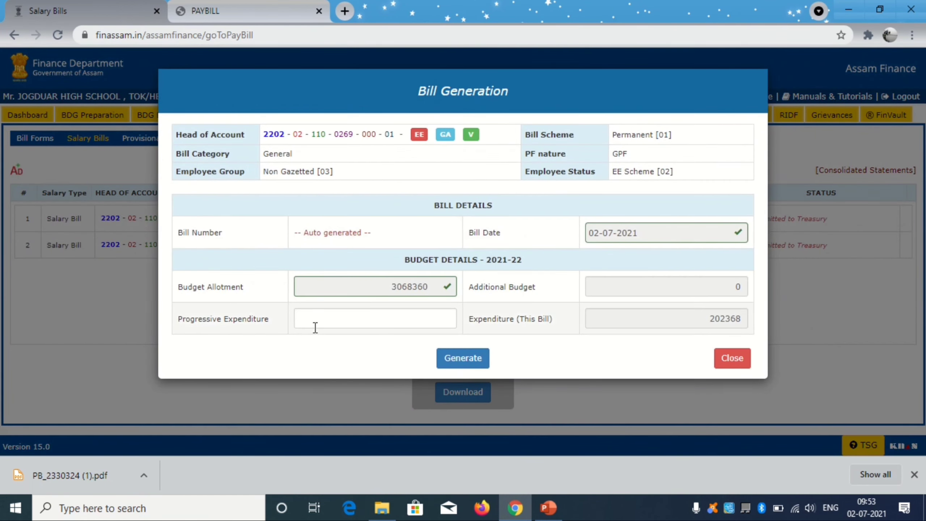
{"action": "left_click", "coordinate": [341, 318]}
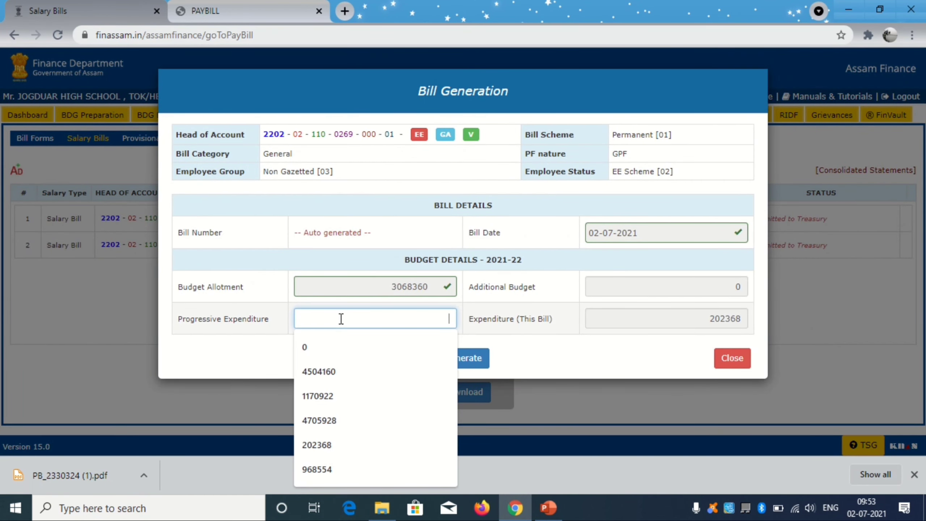
{"action": "type", "text": "1452831"}
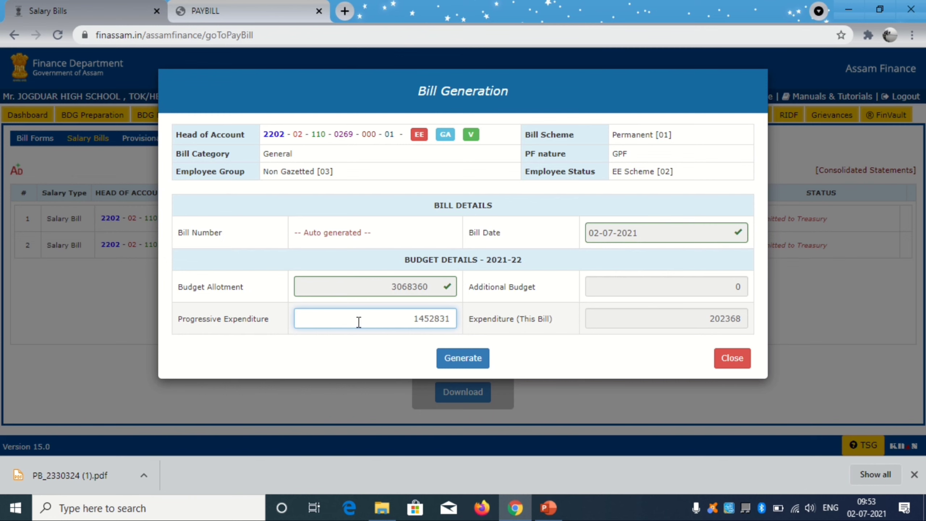
{"action": "left_click", "coordinate": [467, 356]}
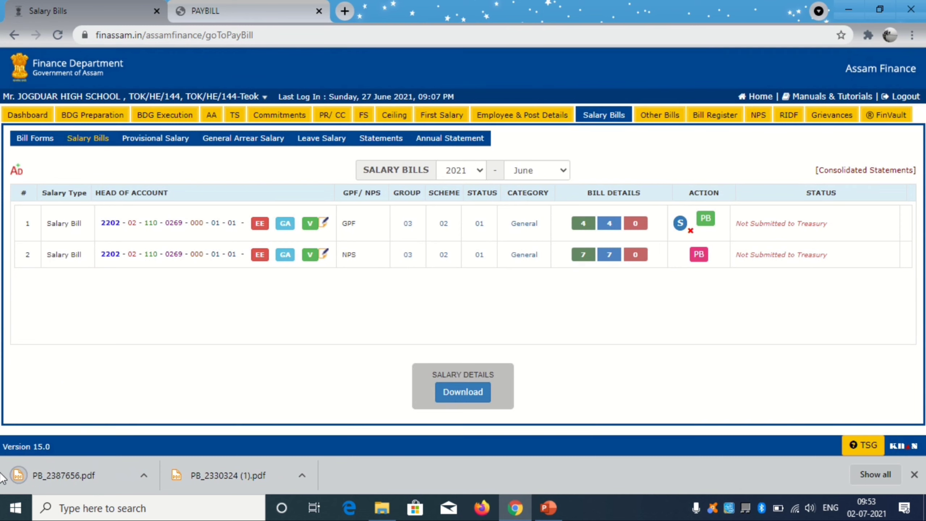
- Open the June GPF pay bill PB_2387656.pdf and check its first-page details and the bill number above Post Details
{"action": "left_click", "coordinate": [79, 475]}
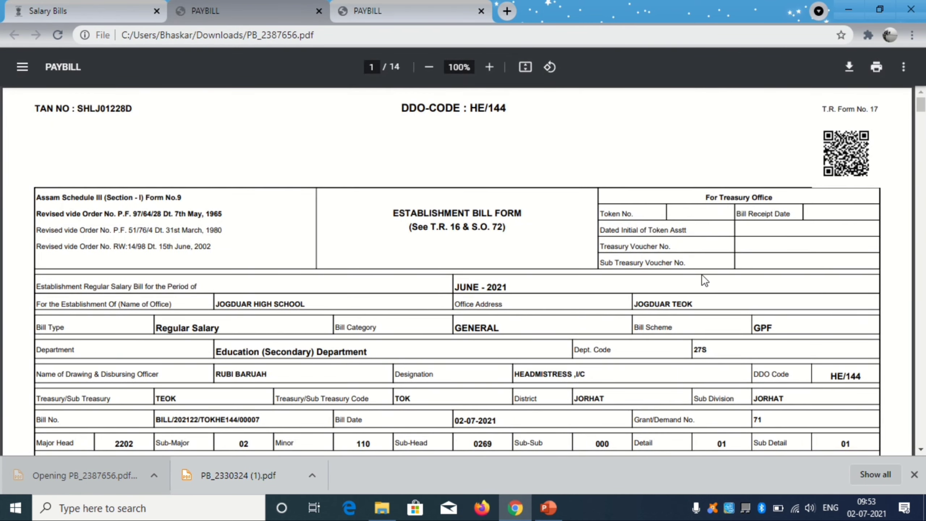
{"action": "scroll", "coordinate": [701, 277], "scroll_direction": "down", "scroll_amount": 15}
{"action": "scroll", "coordinate": [701, 286], "scroll_direction": "down", "scroll_amount": 6}
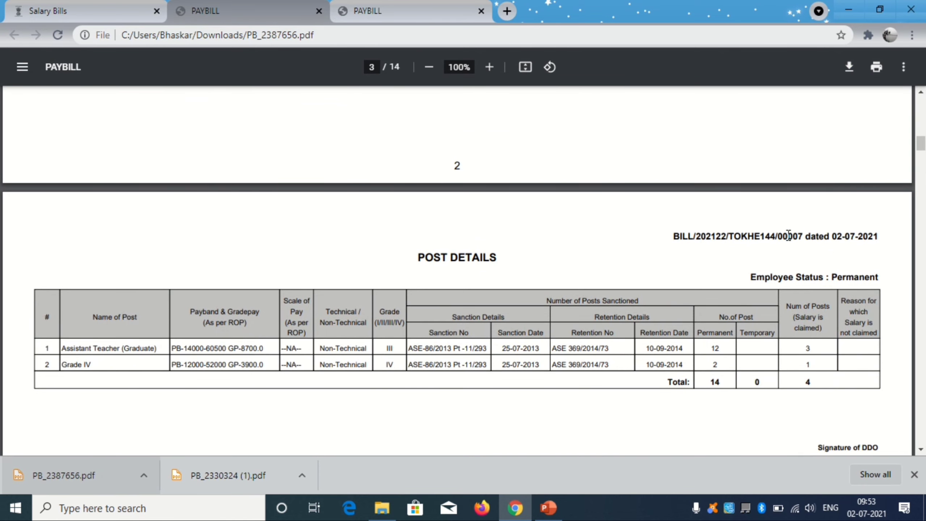
{"action": "scroll", "coordinate": [701, 266], "scroll_direction": "up", "scroll_amount": 20}
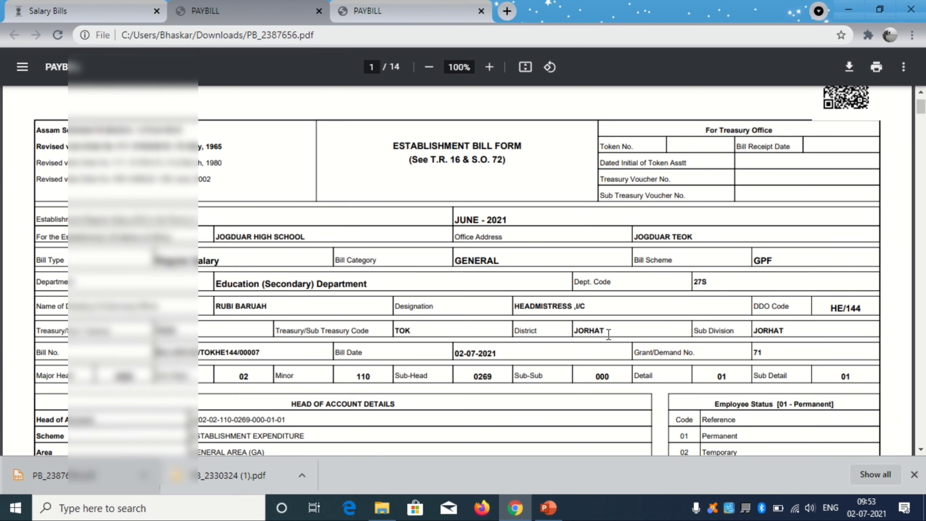
- Review the Pay and Allowances and Deduction / Recoveries tables in the June GPF pay bill, including the Contribution for Relief Fund column
{"action": "scroll", "coordinate": [445, 333], "scroll_direction": "down", "scroll_amount": 20}
{"action": "scroll", "coordinate": [560, 343], "scroll_direction": "down", "scroll_amount": 7}
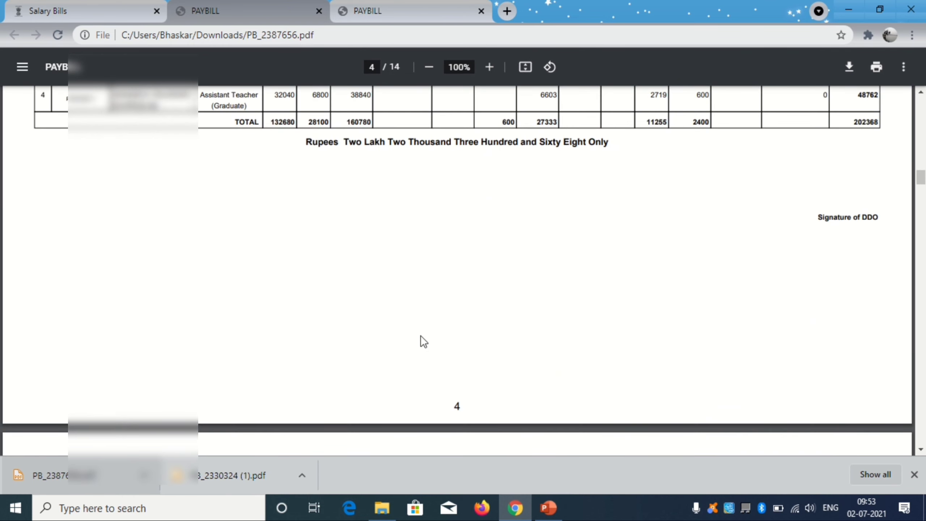
{"action": "scroll", "coordinate": [421, 339], "scroll_direction": "up", "scroll_amount": 7}
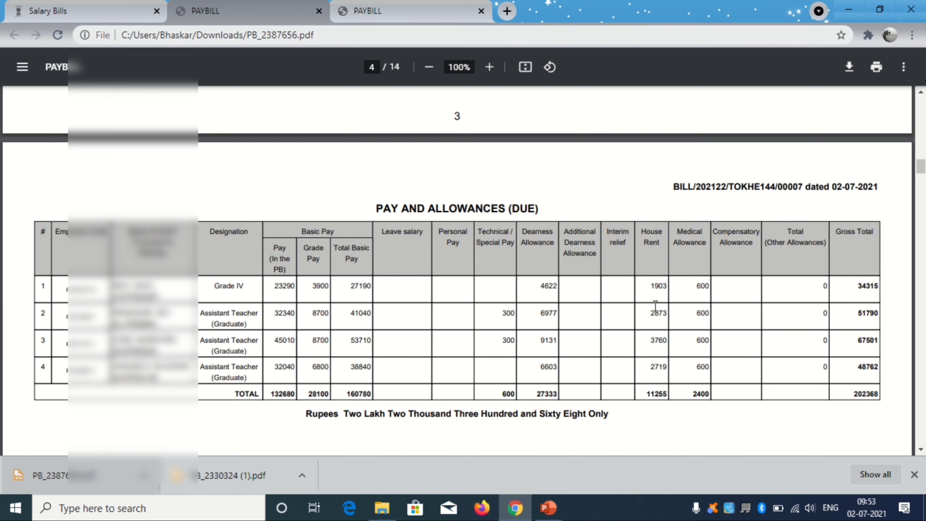
{"action": "scroll", "coordinate": [522, 318], "scroll_direction": "down", "scroll_amount": 15}
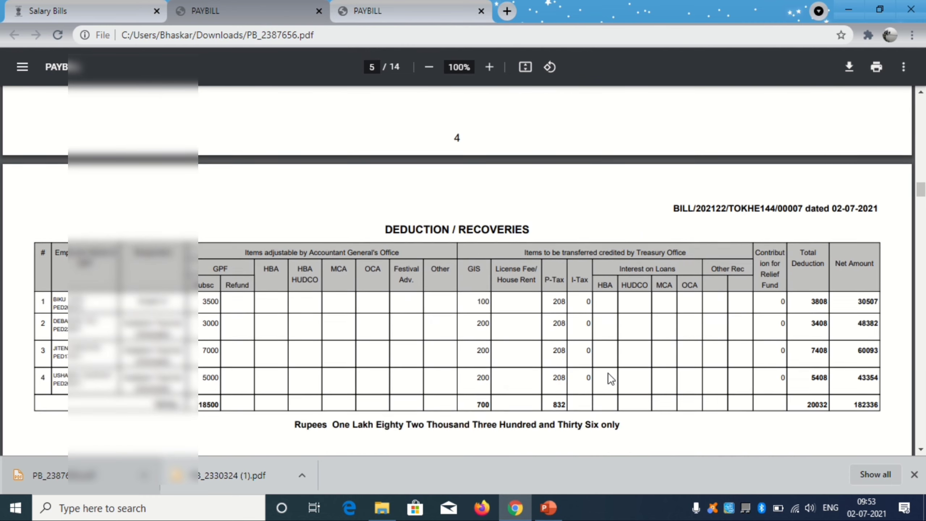
{"action": "scroll", "coordinate": [548, 322], "scroll_direction": "up", "scroll_amount": 4}
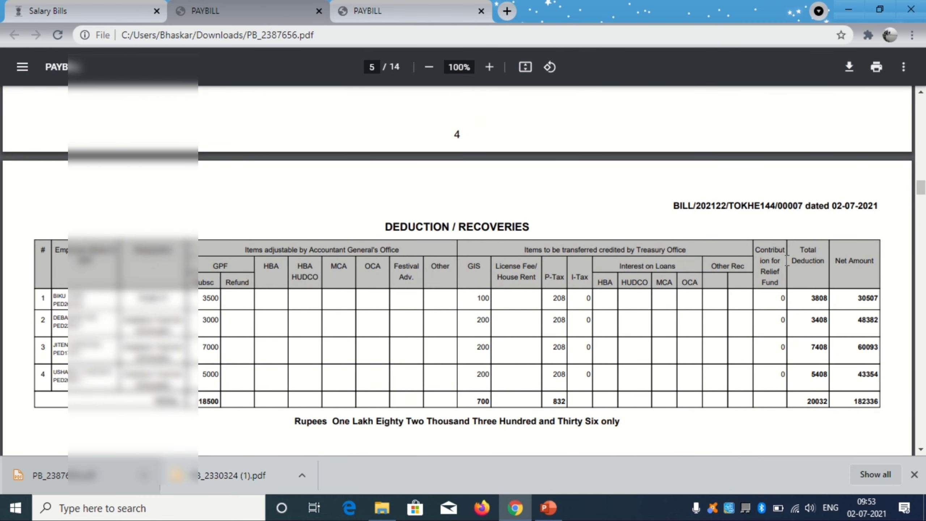
{"action": "left_click_drag", "start_coordinate": [756, 248], "coordinate": [777, 301]}
{"action": "left_click", "coordinate": [781, 311]}
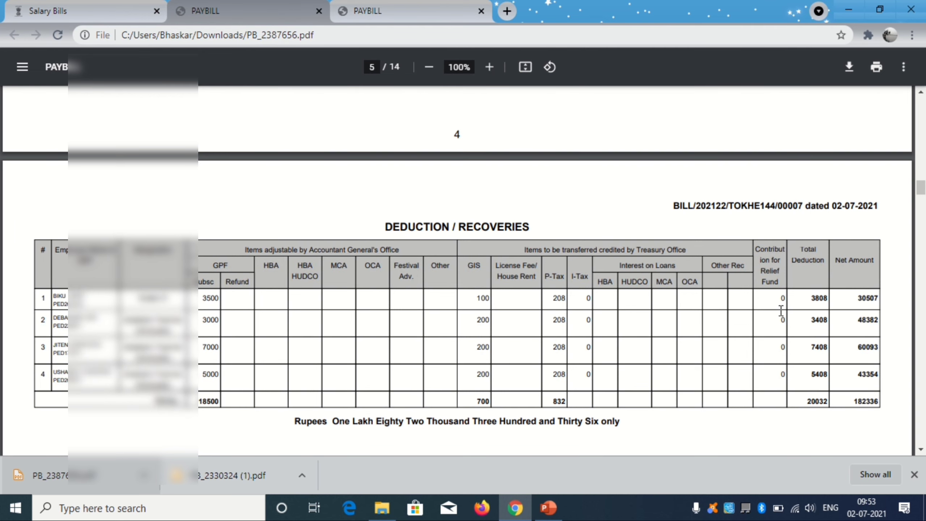
- Check the Abstract of the Claim in the June GPF pay bill against the Pay and Allowances table
{"action": "scroll", "coordinate": [572, 377], "scroll_direction": "down", "scroll_amount": 10}
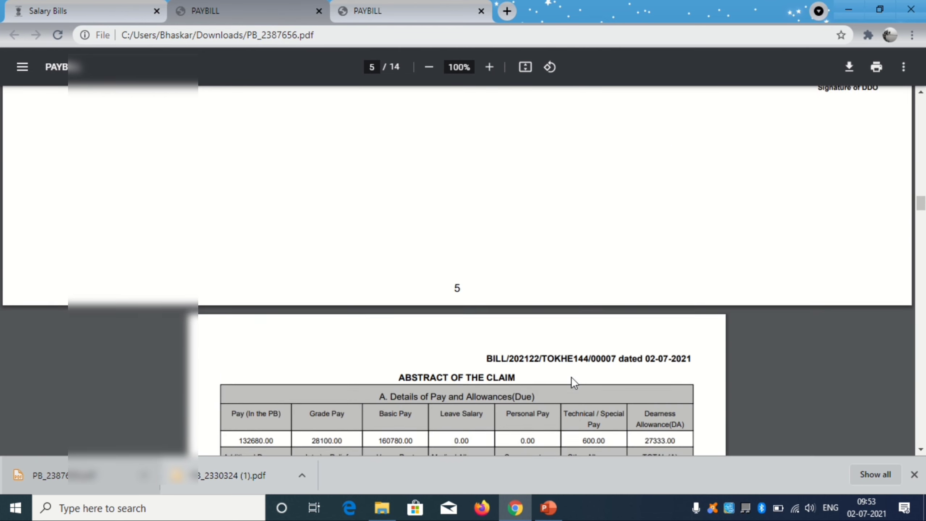
{"action": "scroll", "coordinate": [571, 376], "scroll_direction": "down", "scroll_amount": 7}
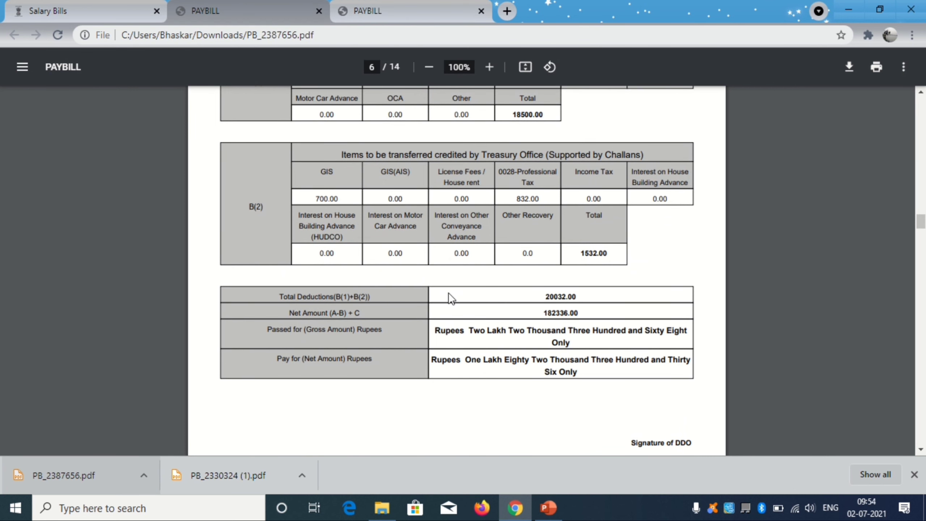
{"action": "scroll", "coordinate": [467, 339], "scroll_direction": "up", "scroll_amount": 8}
{"action": "scroll", "coordinate": [493, 350], "scroll_direction": "up", "scroll_amount": 15}
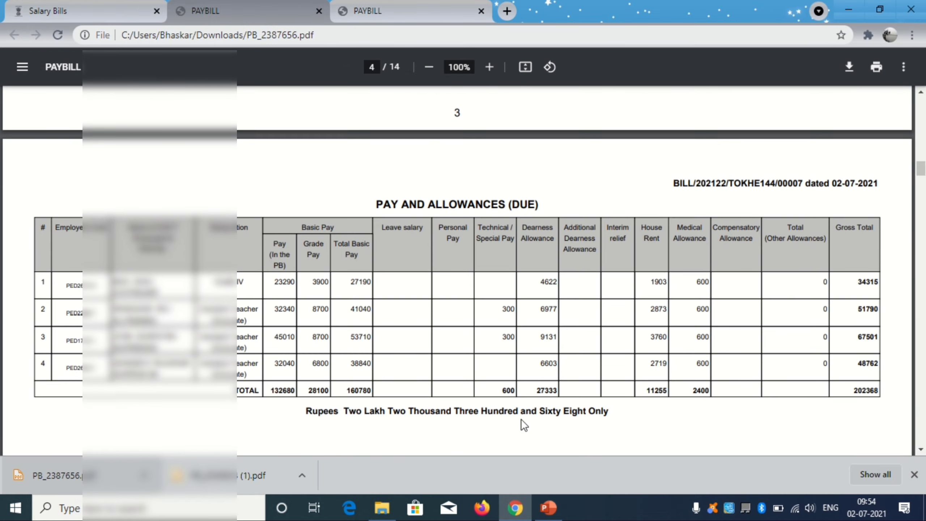
- Copy the total expenditure including this bill from Budget & Expenditure Details on page 7 of the June GPF pay bill
{"action": "scroll", "coordinate": [510, 412], "scroll_direction": "down", "scroll_amount": 10}
{"action": "scroll", "coordinate": [499, 408], "scroll_direction": "down", "scroll_amount": 20}
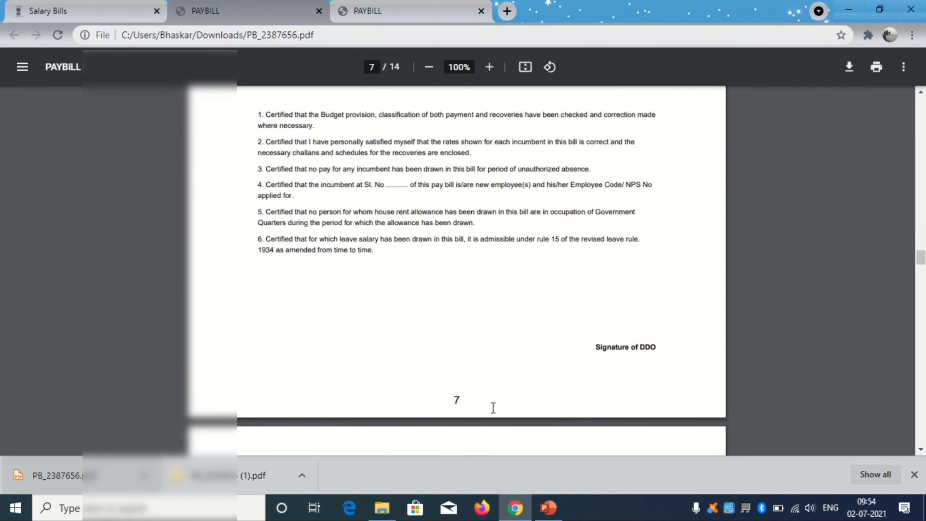
{"action": "scroll", "coordinate": [445, 295], "scroll_direction": "up", "scroll_amount": 7}
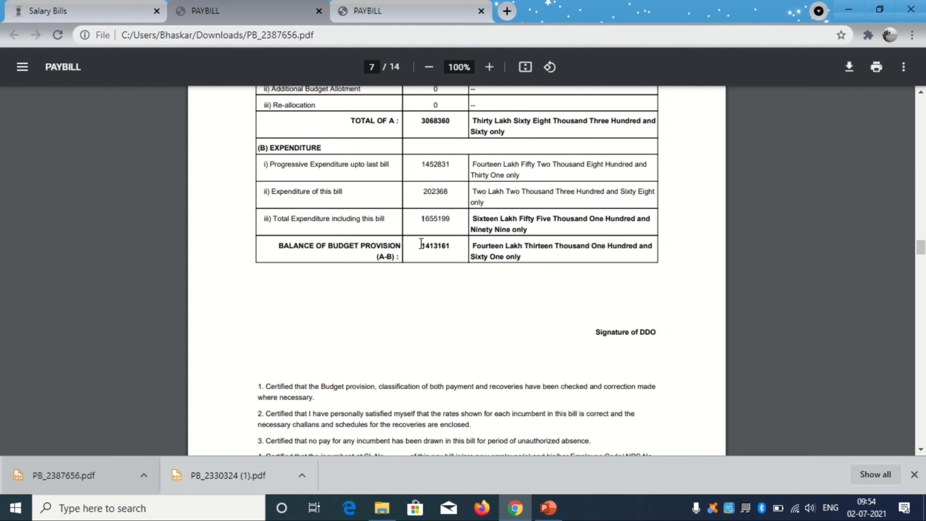
{"action": "left_click_drag", "start_coordinate": [420, 217], "coordinate": [457, 219]}
{"action": "key", "text": "ctrl+c"}
{"action": "scroll", "coordinate": [691, 292], "scroll_direction": "up", "scroll_amount": 10}
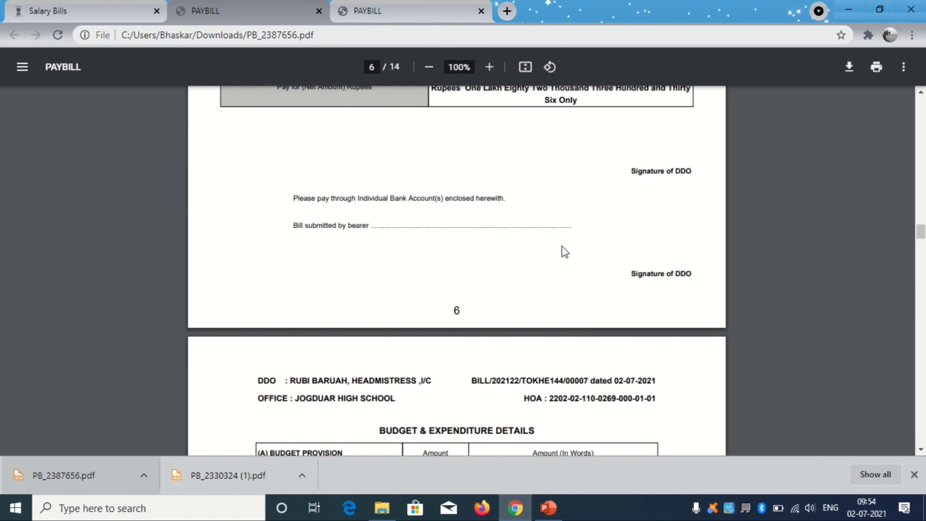
- Generate the June 2021 NPS pay bill from the salary bills list with a progressive expenditure of 1655199
{"action": "left_click", "coordinate": [58, 7]}
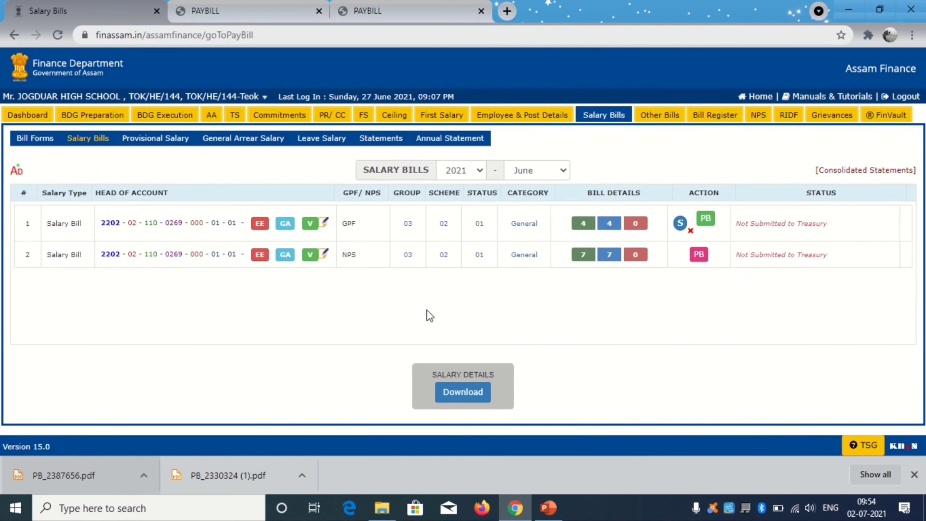
{"action": "left_click", "coordinate": [700, 254]}
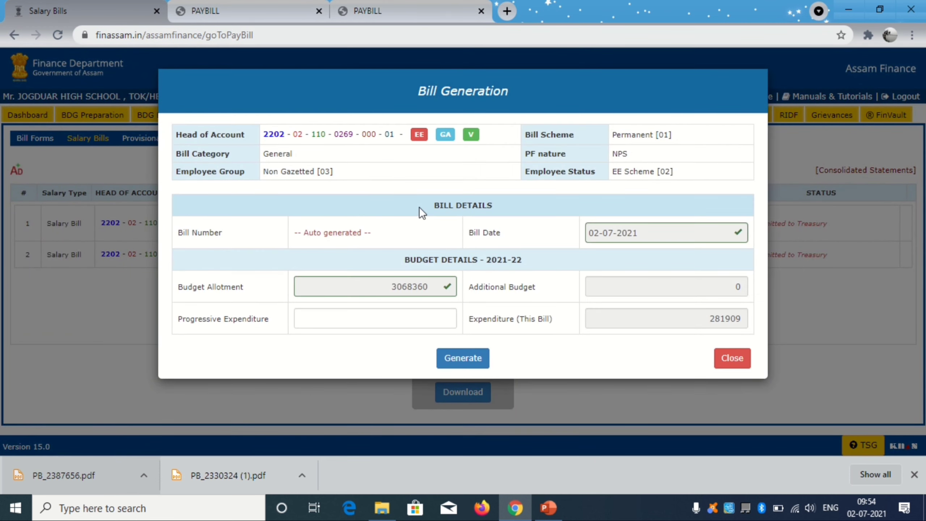
{"action": "left_click", "coordinate": [377, 316]}
{"action": "key", "text": "ctrl+v"}
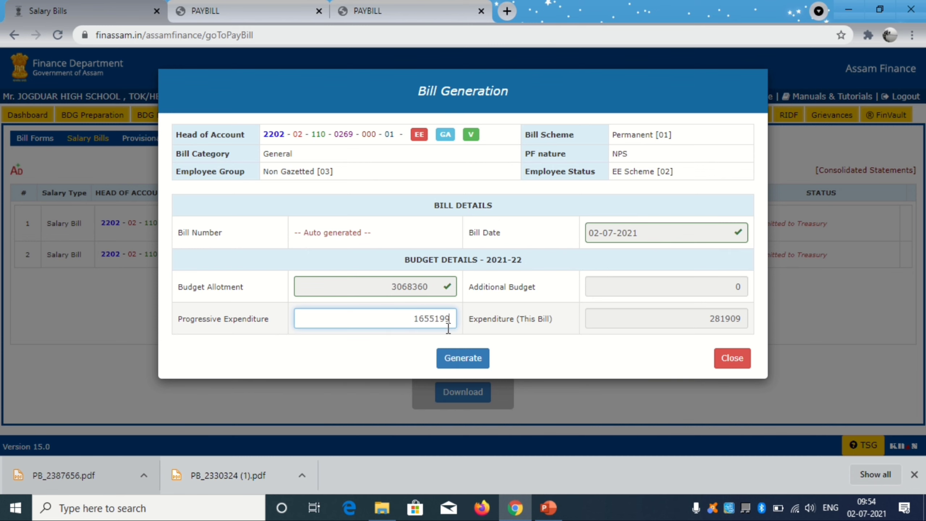
{"action": "left_click", "coordinate": [463, 361]}
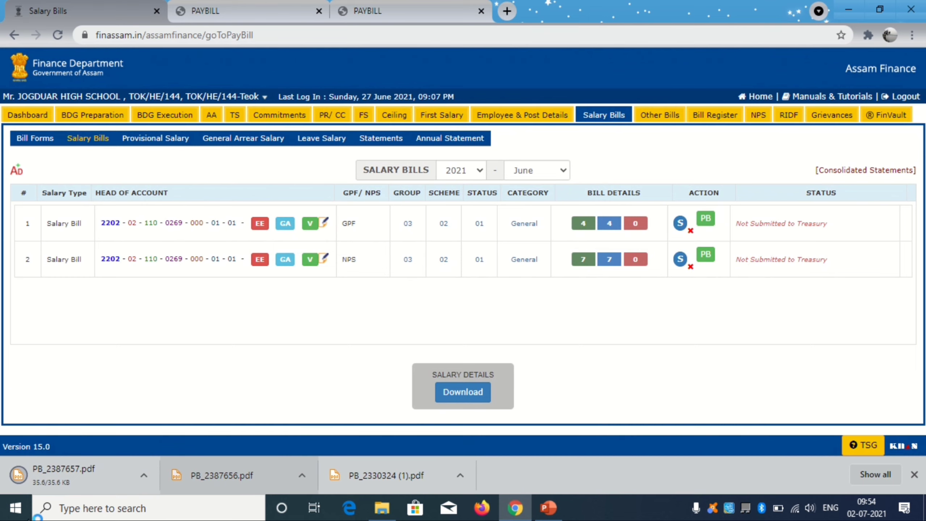
- Open the June NPS pay bill PB_2387657.pdf and check its bill scheme, bill category and salary period
{"action": "left_click", "coordinate": [56, 475]}
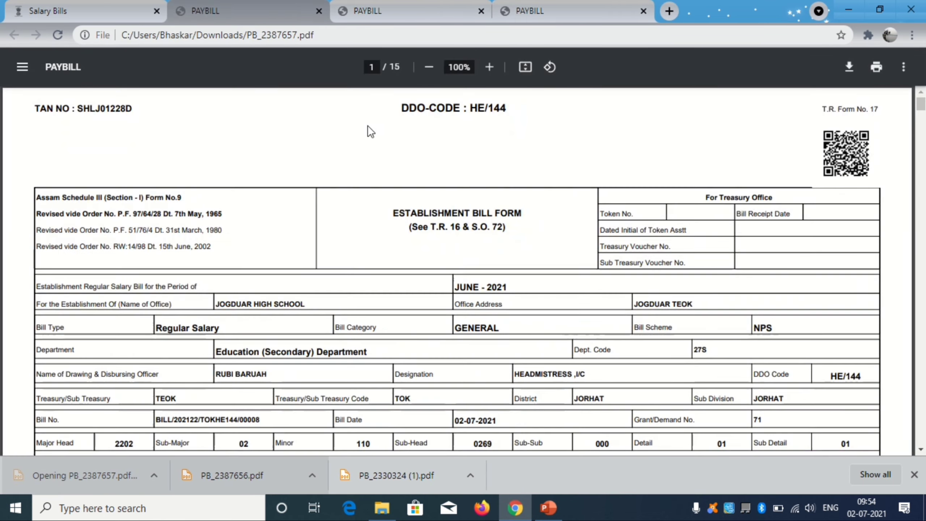
{"action": "scroll", "coordinate": [813, 281], "scroll_direction": "down", "scroll_amount": 5}
{"action": "scroll", "coordinate": [715, 292], "scroll_direction": "up", "scroll_amount": 5}
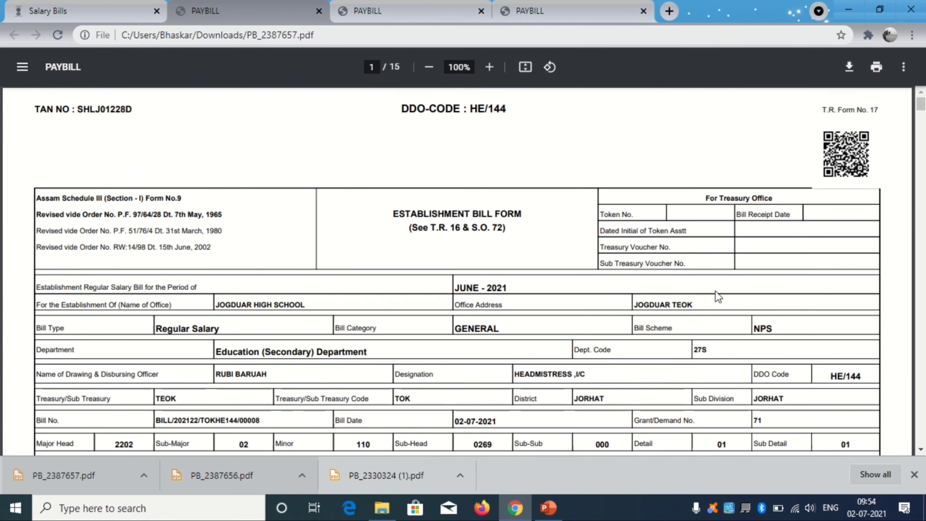
{"action": "left_click_drag", "start_coordinate": [780, 328], "coordinate": [728, 328]}
{"action": "left_click_drag", "start_coordinate": [502, 330], "coordinate": [425, 330]}
{"action": "left_click_drag", "start_coordinate": [510, 287], "coordinate": [457, 287]}
- Check the bill number above Post Details and review the Deduction / Recoveries table in the June NPS pay bill
{"action": "scroll", "coordinate": [479, 288], "scroll_direction": "down", "scroll_amount": 20}
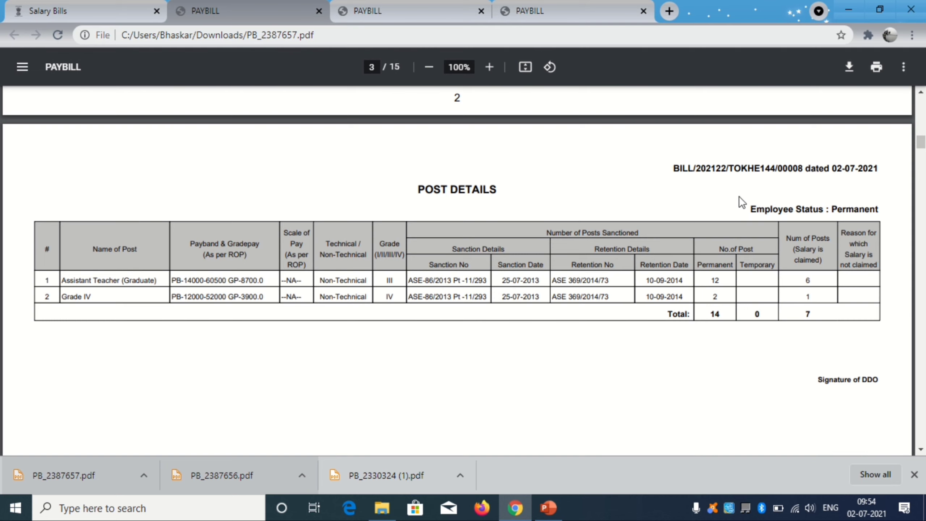
{"action": "left_click_drag", "start_coordinate": [799, 168], "coordinate": [802, 168]}
{"action": "scroll", "coordinate": [690, 288], "scroll_direction": "down", "scroll_amount": 5}
{"action": "scroll", "coordinate": [690, 294], "scroll_direction": "down", "scroll_amount": 15}
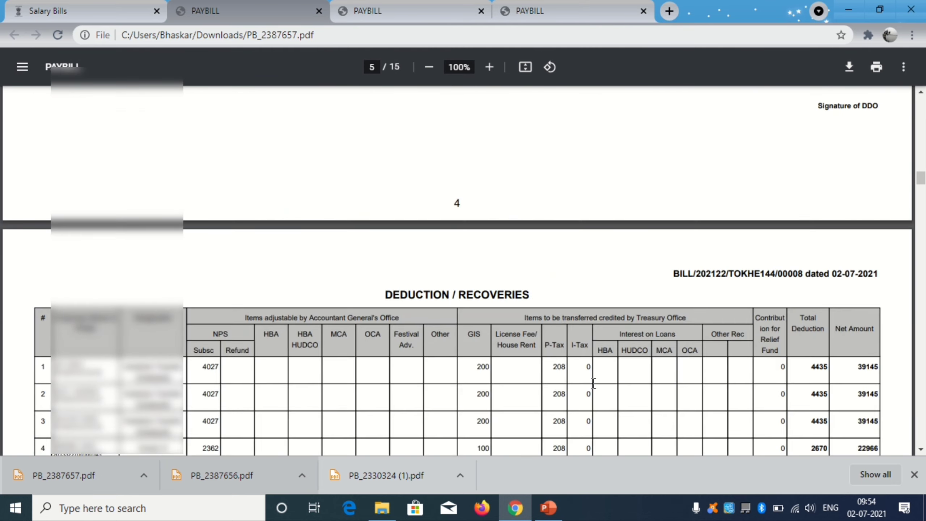
{"action": "scroll", "coordinate": [774, 150], "scroll_direction": "up", "scroll_amount": 2}
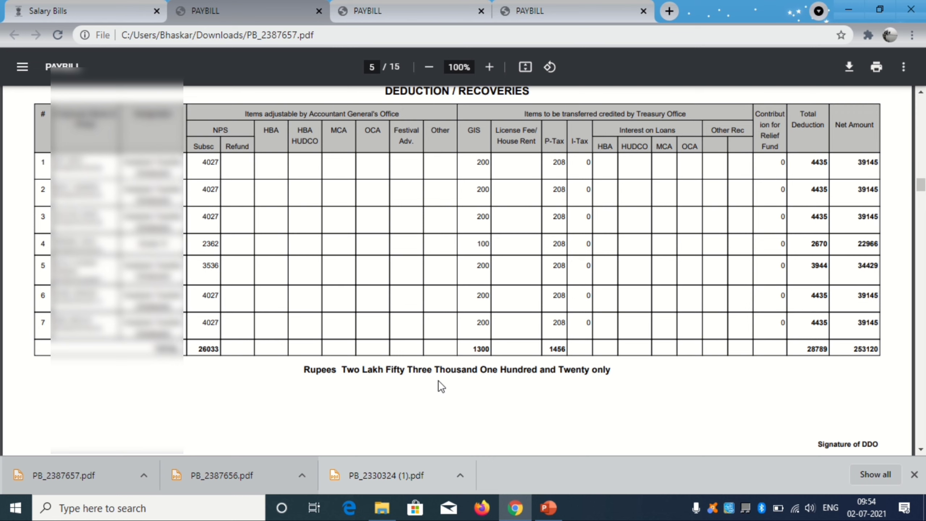
{"action": "scroll", "coordinate": [514, 351], "scroll_direction": "down", "scroll_amount": 10}
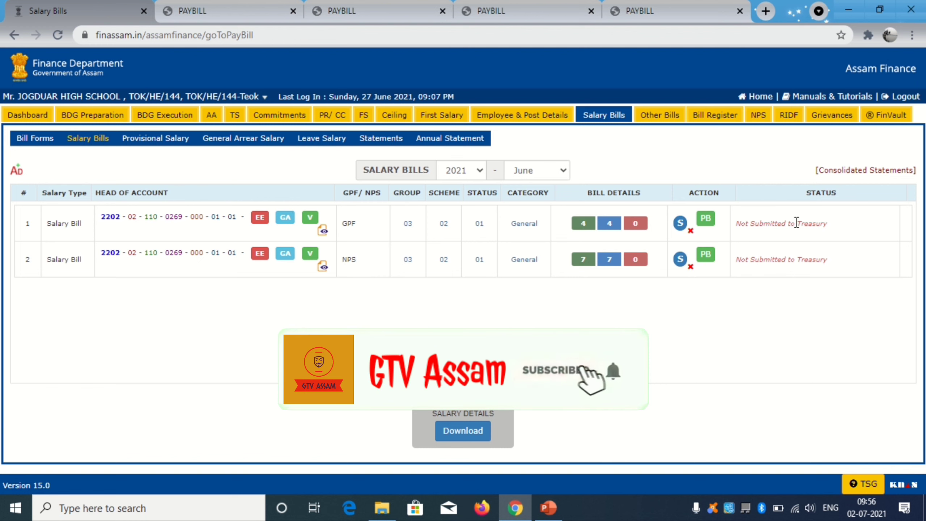
- Submit the June 2021 GPF salary bill to the Treasury
{"action": "left_click", "coordinate": [680, 223]}
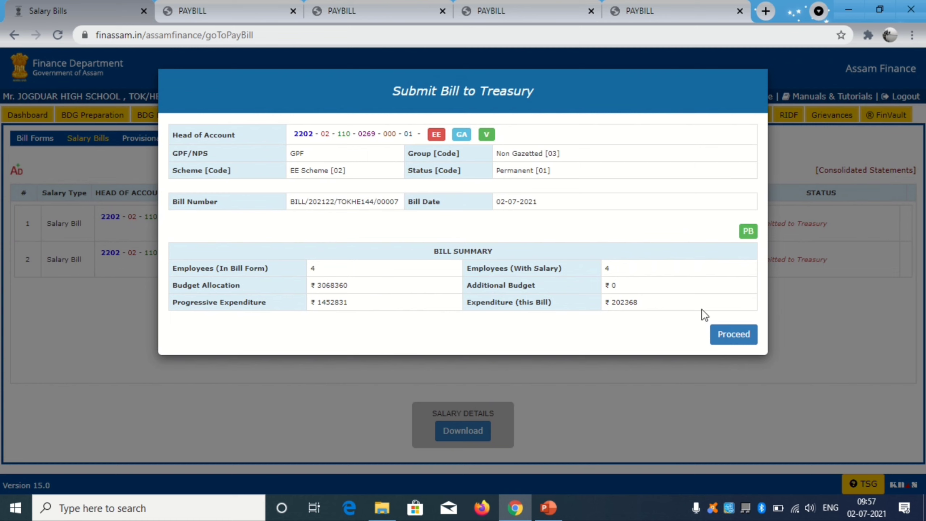
{"action": "left_click", "coordinate": [733, 335]}
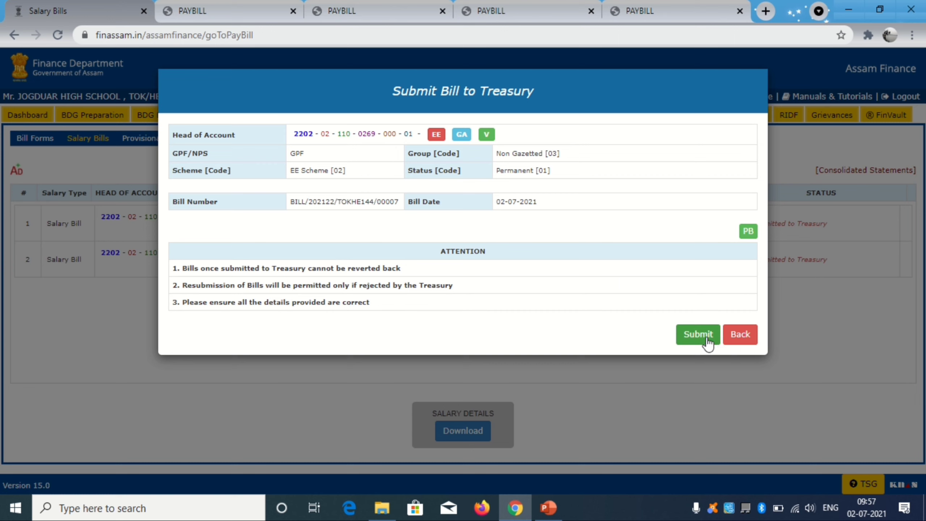
{"action": "left_click", "coordinate": [698, 335]}
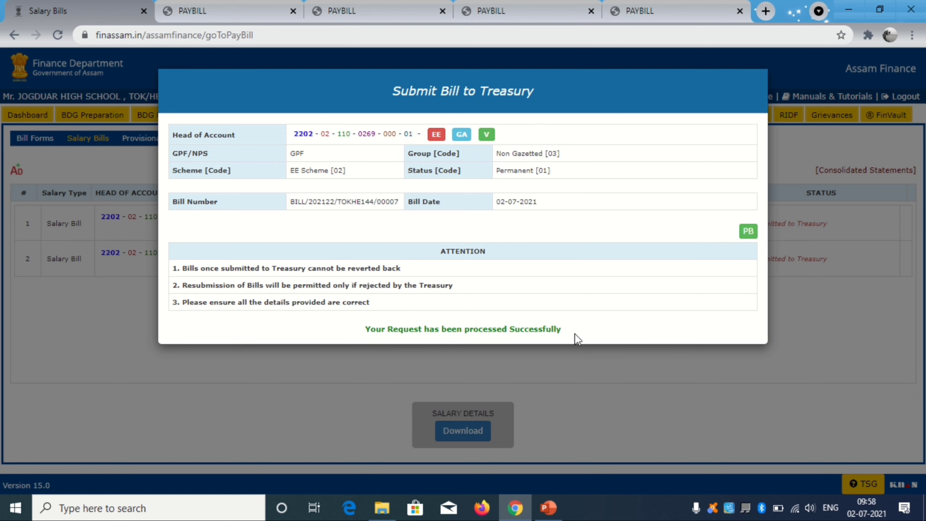
- Submit the June 2021 NPS salary bill to the Treasury and close the submission dialog
{"action": "left_click", "coordinate": [803, 297]}
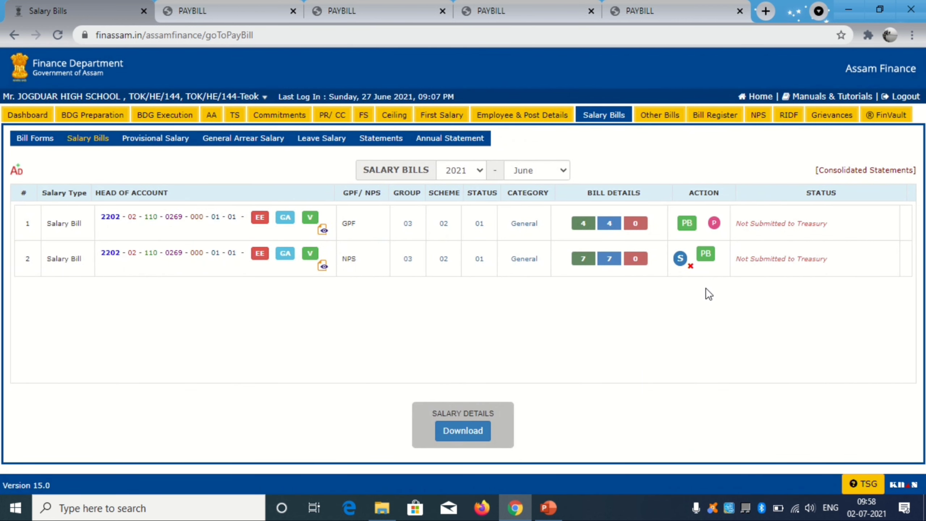
{"action": "left_click", "coordinate": [679, 258]}
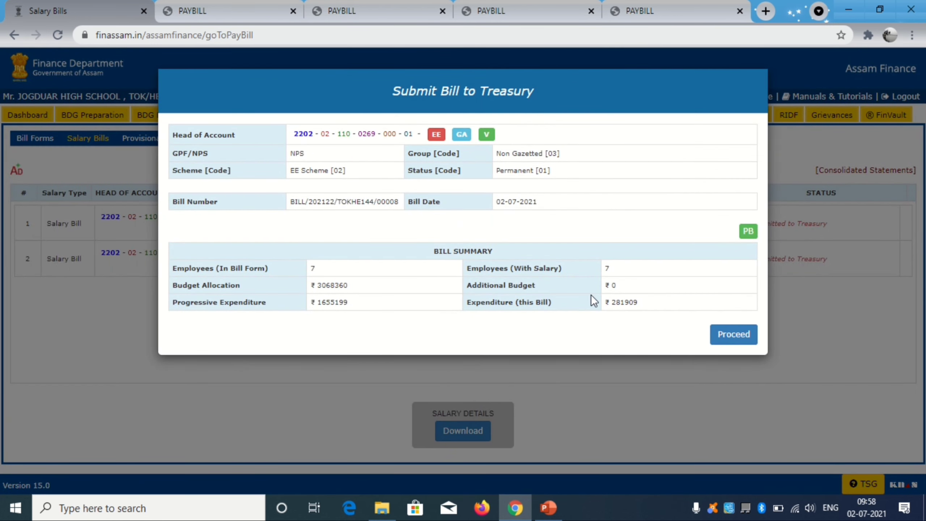
{"action": "left_click", "coordinate": [744, 338]}
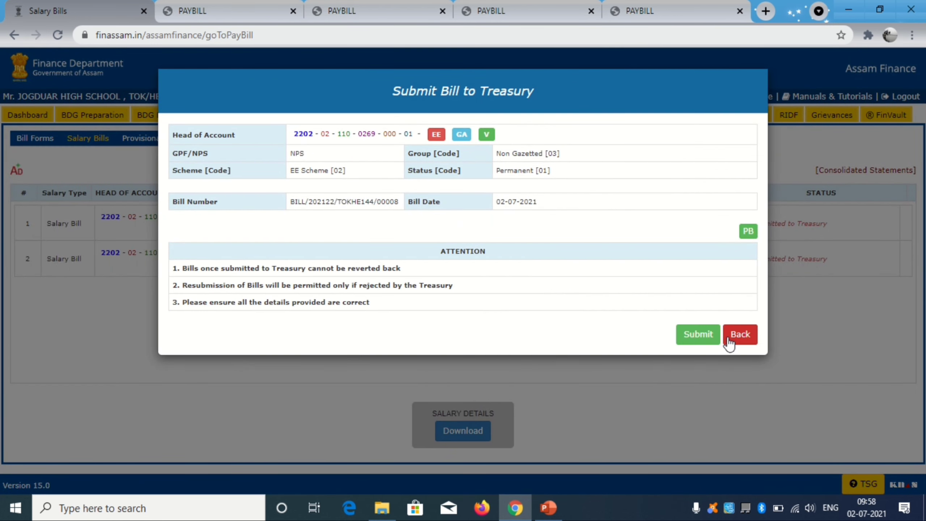
{"action": "left_click", "coordinate": [697, 336]}
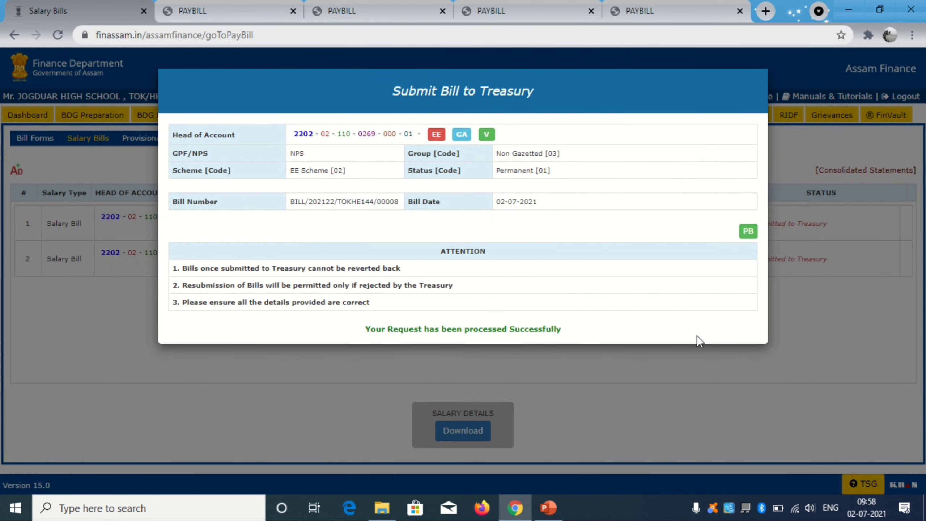
{"action": "left_click", "coordinate": [779, 374]}
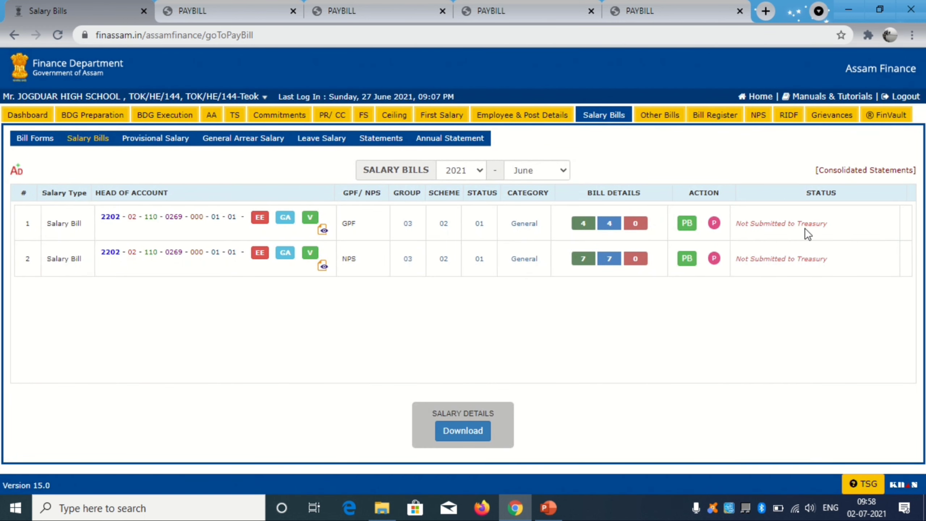
- Reload the salary bills page to check the June bills' Treasury status, and compare it with the May 2021 bills
{"action": "left_click", "coordinate": [58, 37]}
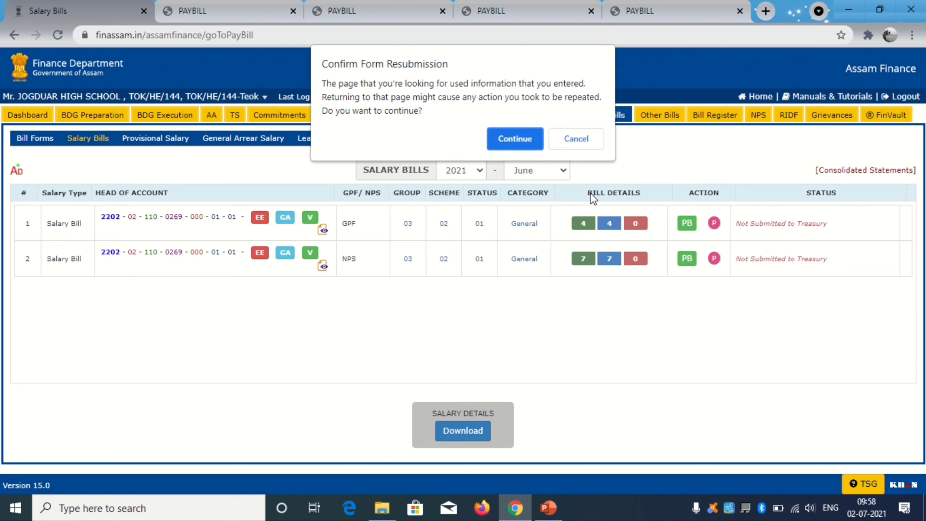
{"action": "left_click", "coordinate": [521, 137]}
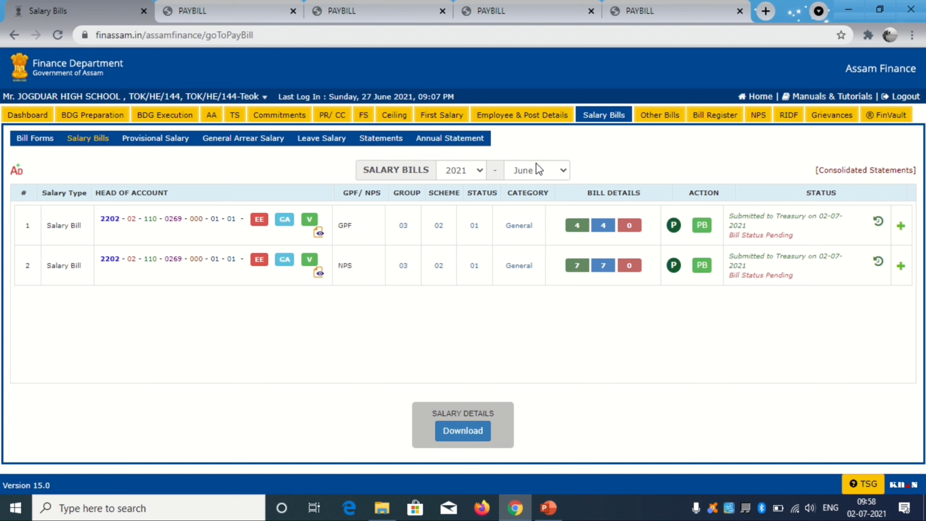
{"action": "left_click", "coordinate": [565, 170]}
{"action": "left_click", "coordinate": [542, 234]}
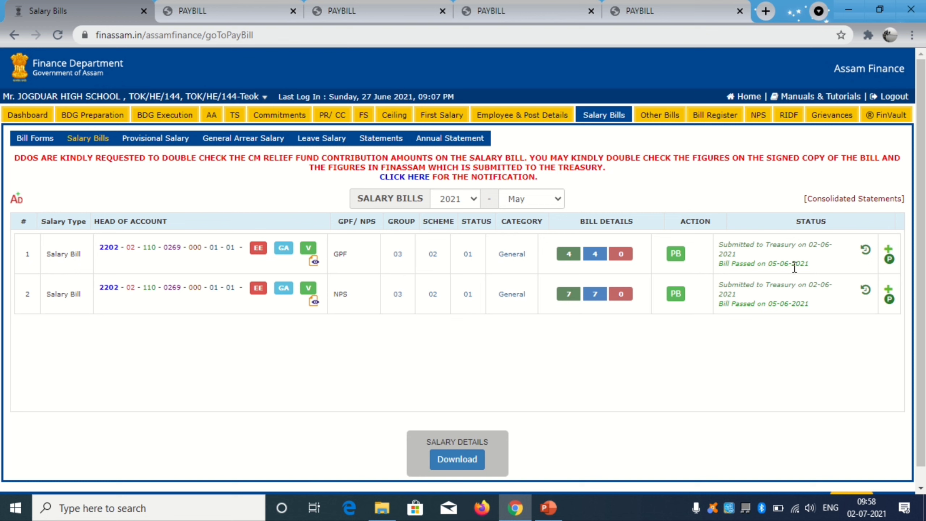
- Return the salary bills list to June 2021 and log out of the portal
{"action": "left_click", "coordinate": [550, 202]}
{"action": "left_click", "coordinate": [520, 274]}
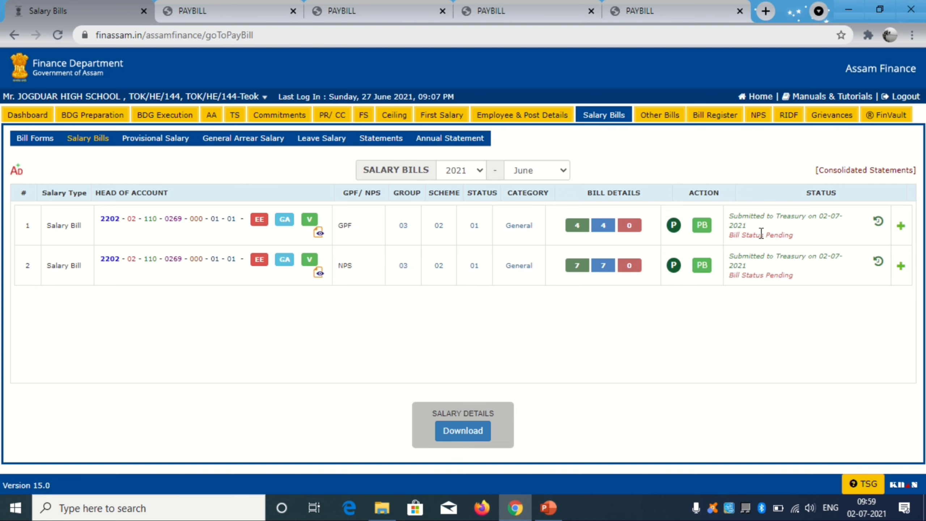
{"action": "left_click", "coordinate": [909, 96]}
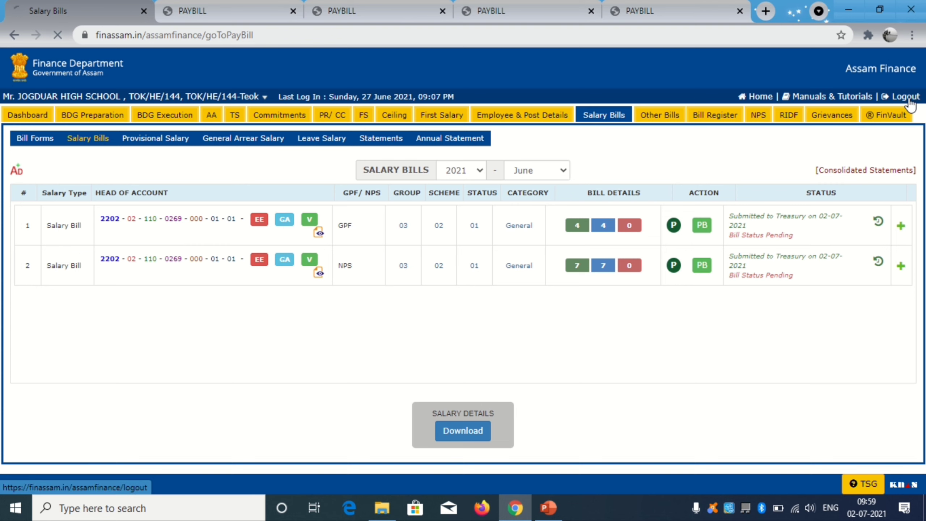